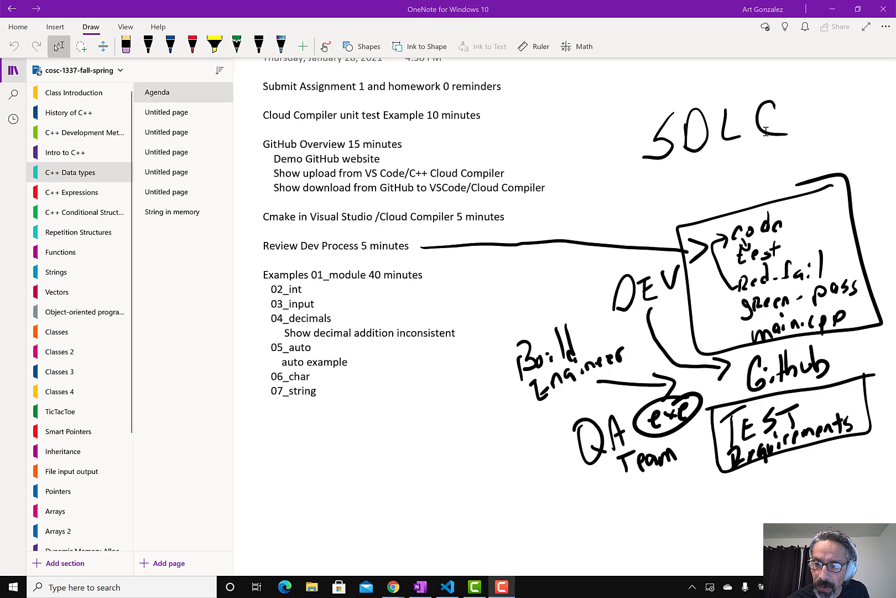
Step: Handwrite REQ above the DEV box and a tick after code in black ink
mouse_move(588, 197)
mouse_down()
mouse_move(586, 226)
mouse_move(598, 223)
mouse_up()
mouse_move(616, 201)
mouse_down()
mouse_move(607, 219)
mouse_move(618, 194)
mouse_move(636, 189)
mouse_move(646, 208)
mouse_up()
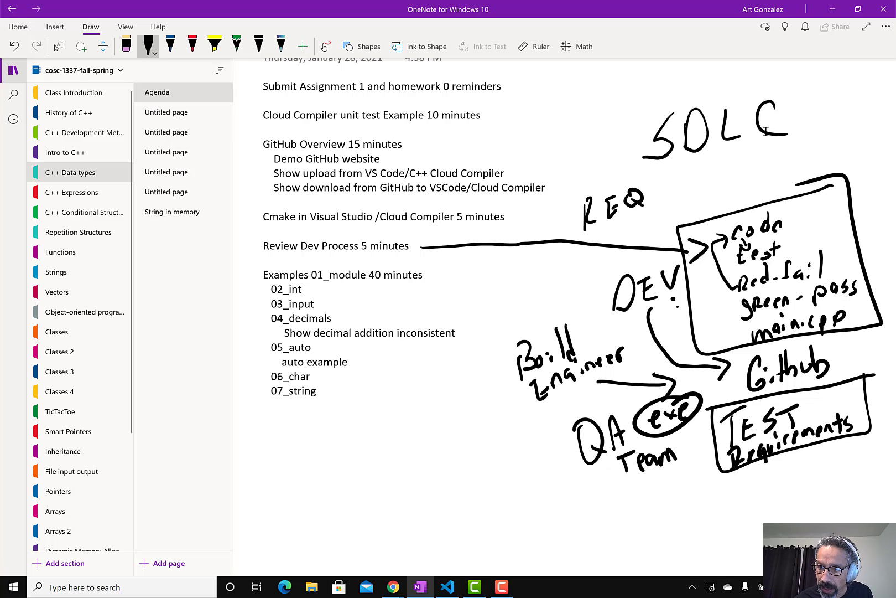
drag(786, 217, 804, 198)
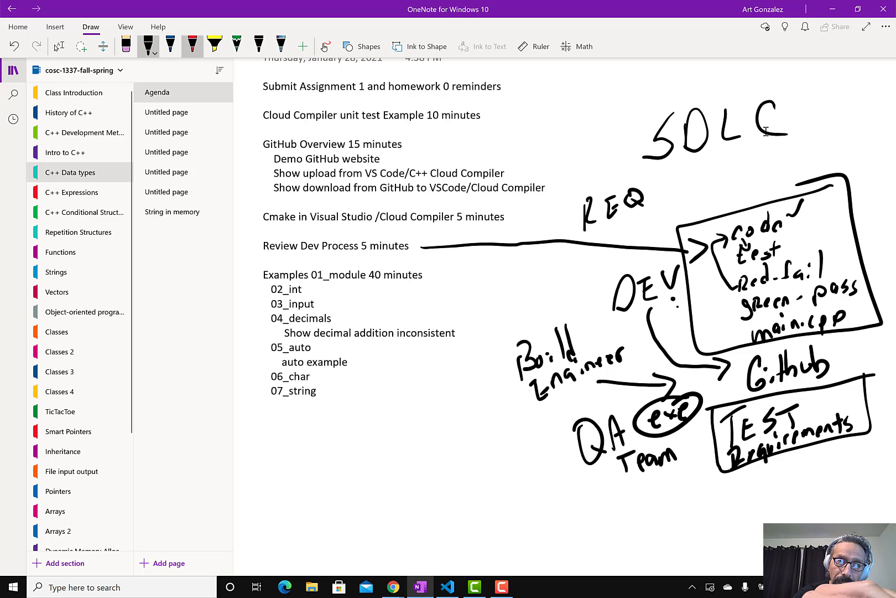
Step: Draw a red fail loop from test to code and a green pass arrow around main.cpp
click(192, 47)
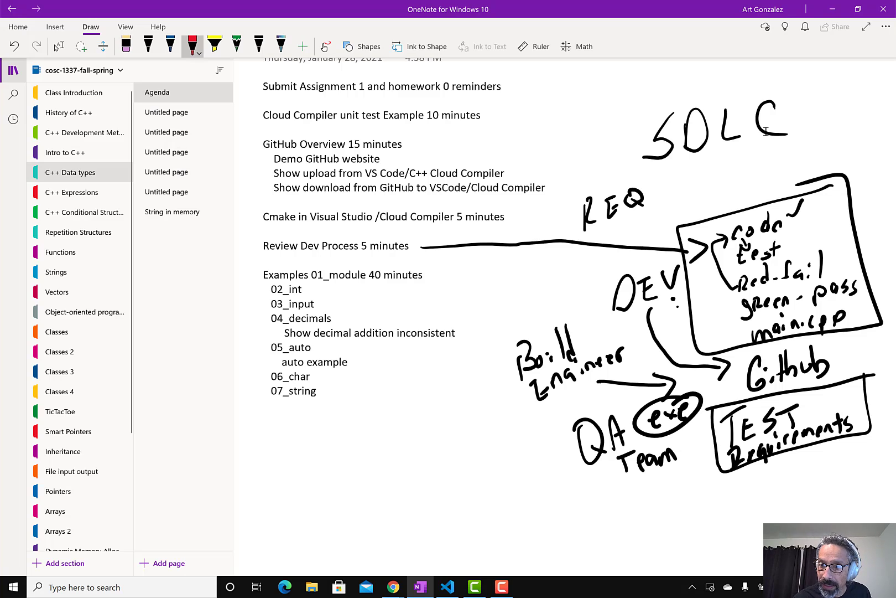
mouse_move(733, 290)
mouse_down()
mouse_move(698, 288)
mouse_move(726, 239)
mouse_move(731, 266)
mouse_up()
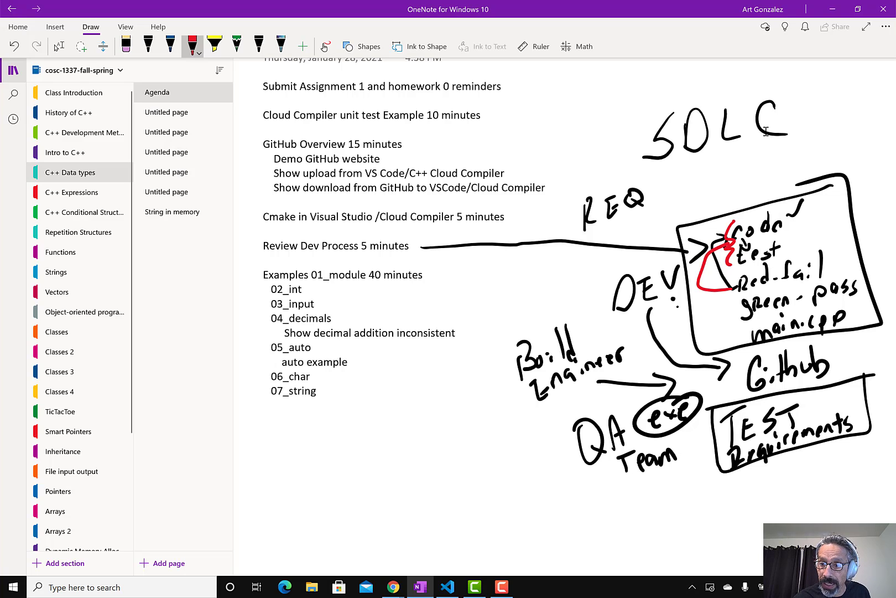
click(236, 45)
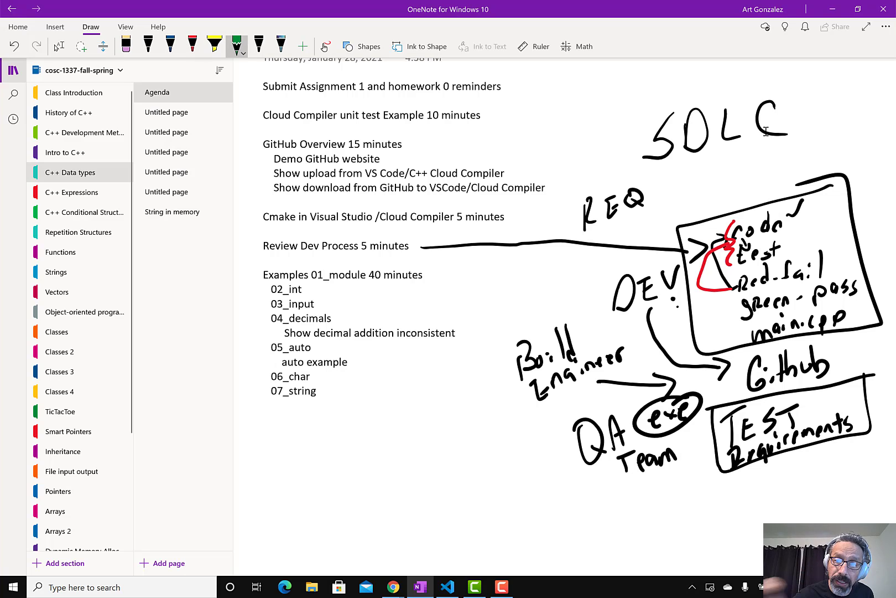
mouse_move(745, 304)
mouse_down()
mouse_move(708, 328)
mouse_move(738, 343)
mouse_up()
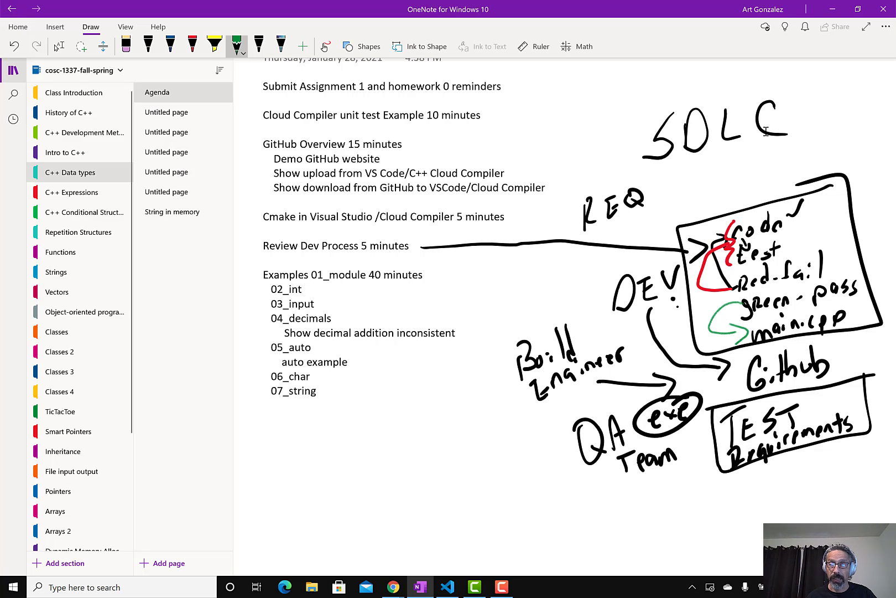
click(57, 47)
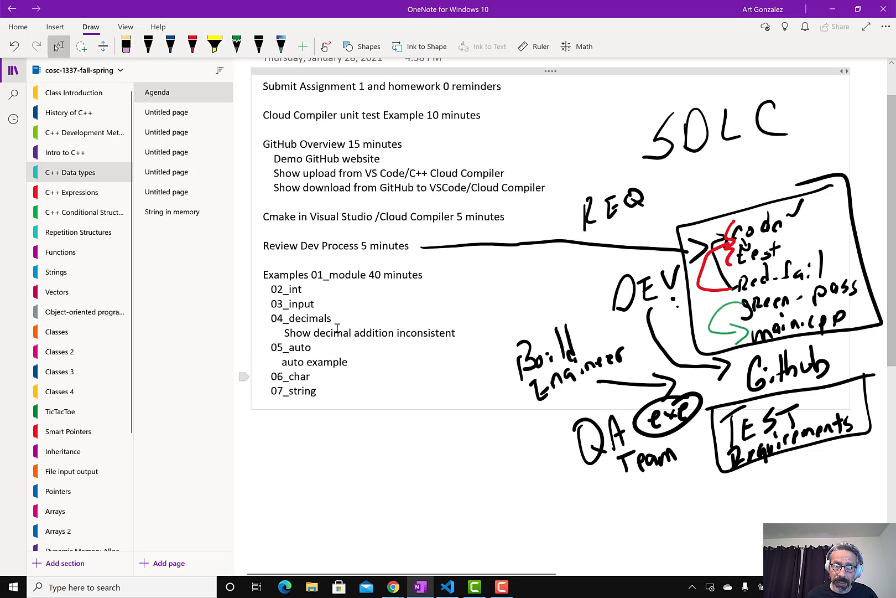
Step: Mark the 03_input example, then go to the C++ Expressions section's Agenda page
drag(316, 304, 277, 304)
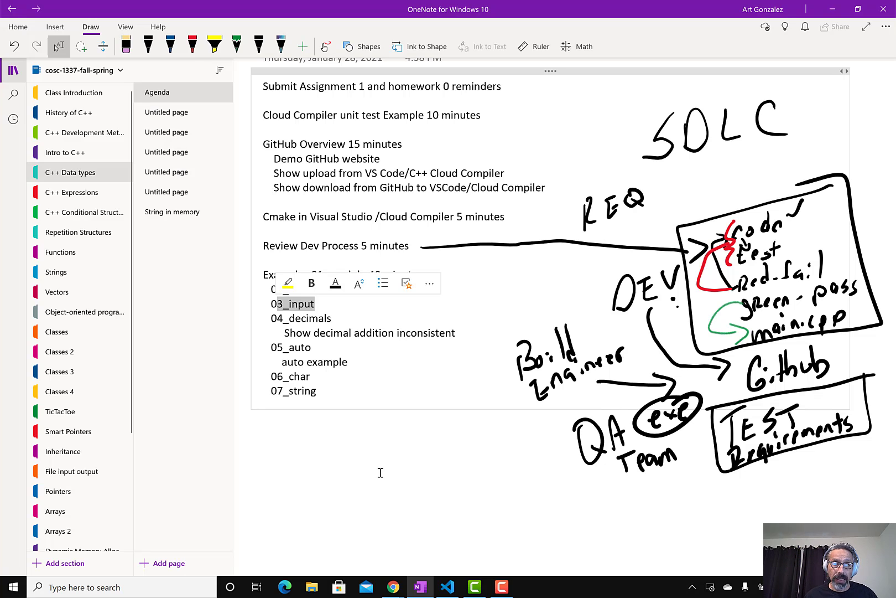
click(72, 192)
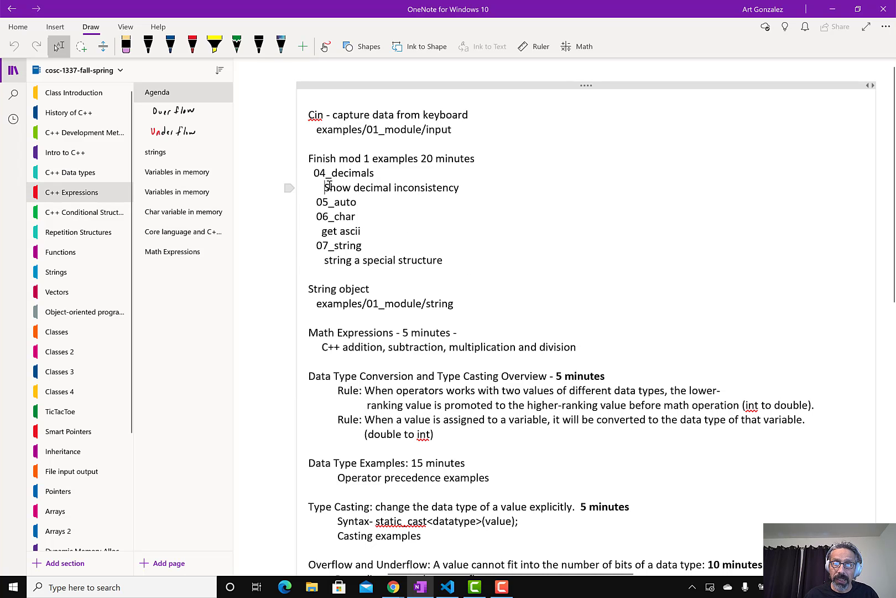
drag(325, 187, 465, 202)
click(466, 202)
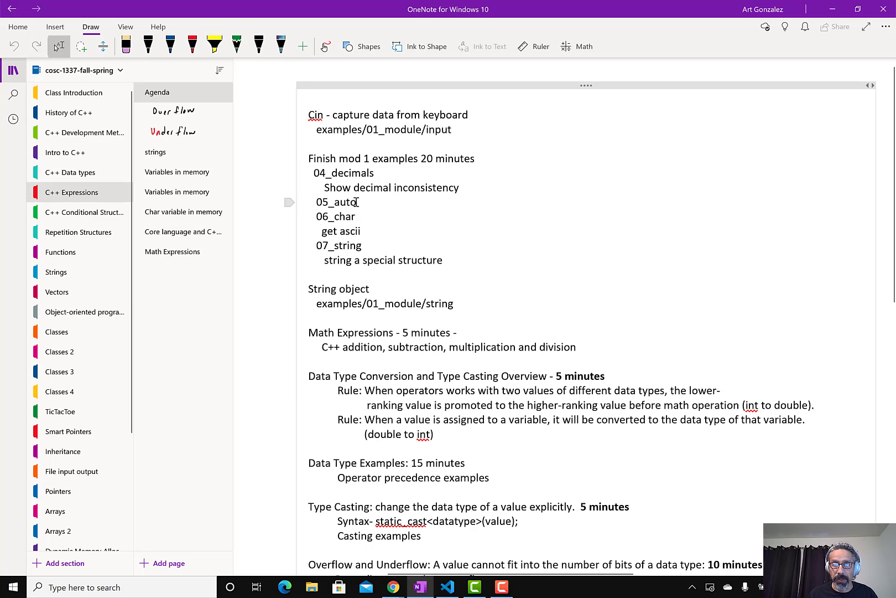
drag(357, 202, 335, 202)
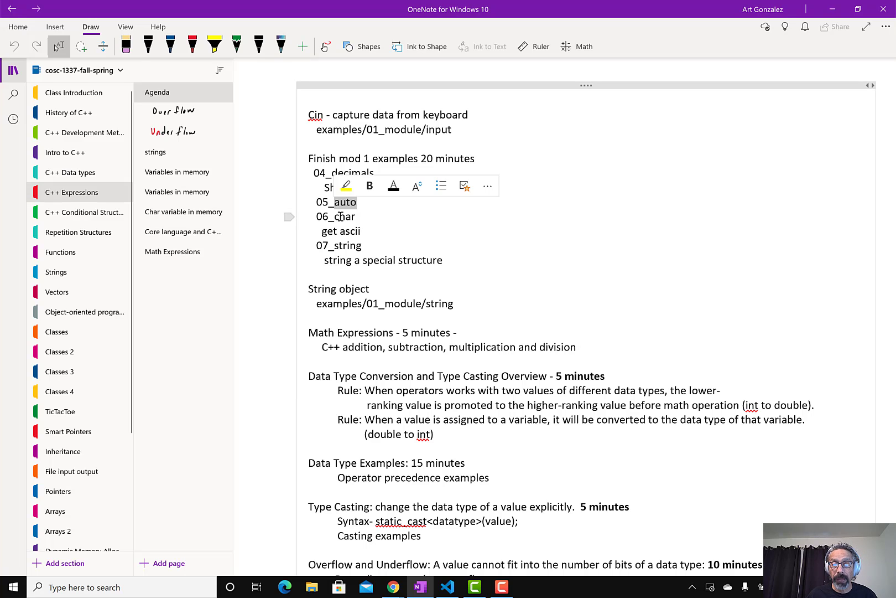
click(365, 204)
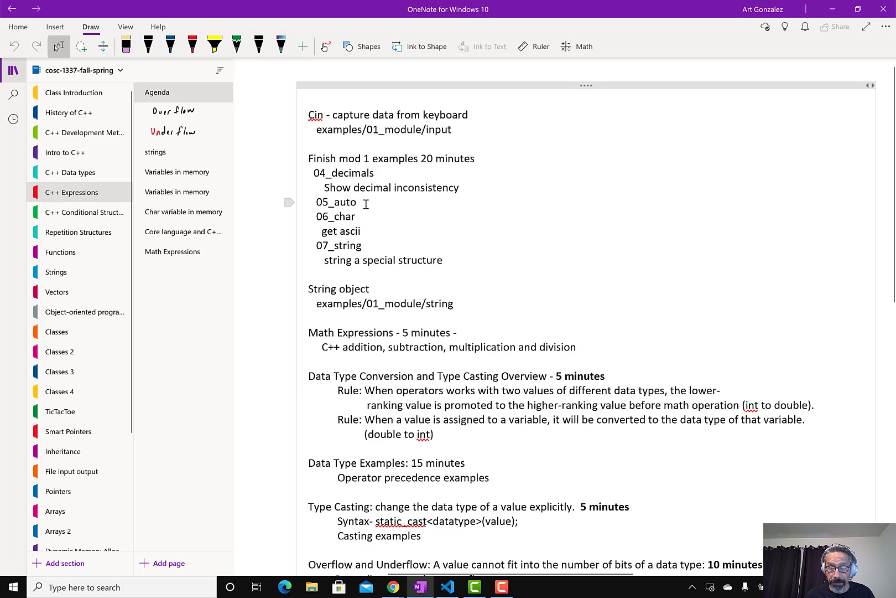
key(ctrl+shift+Tab)
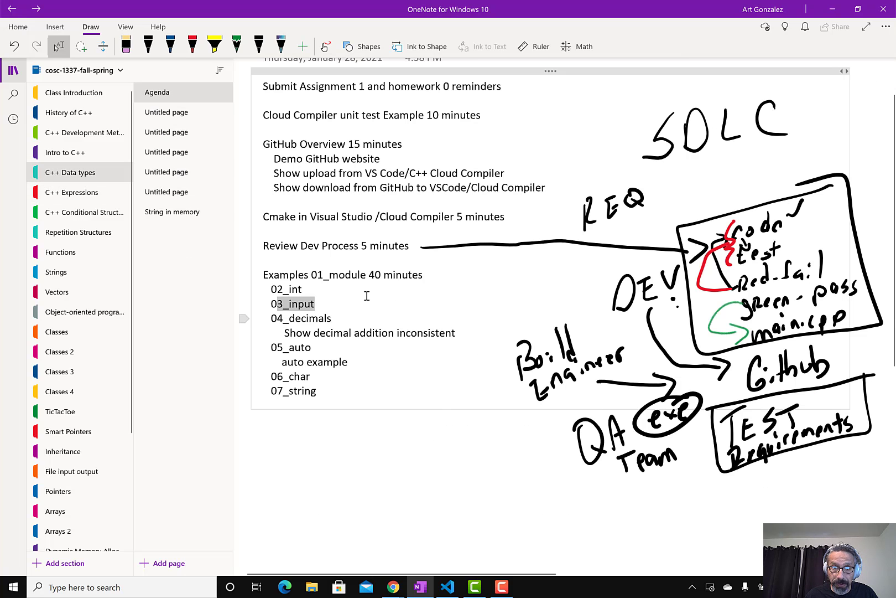
click(73, 195)
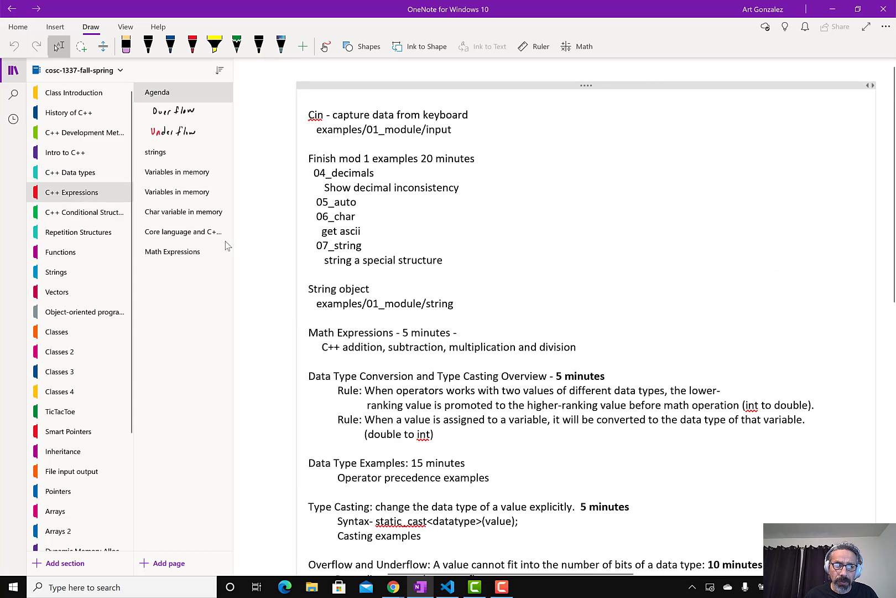
click(197, 176)
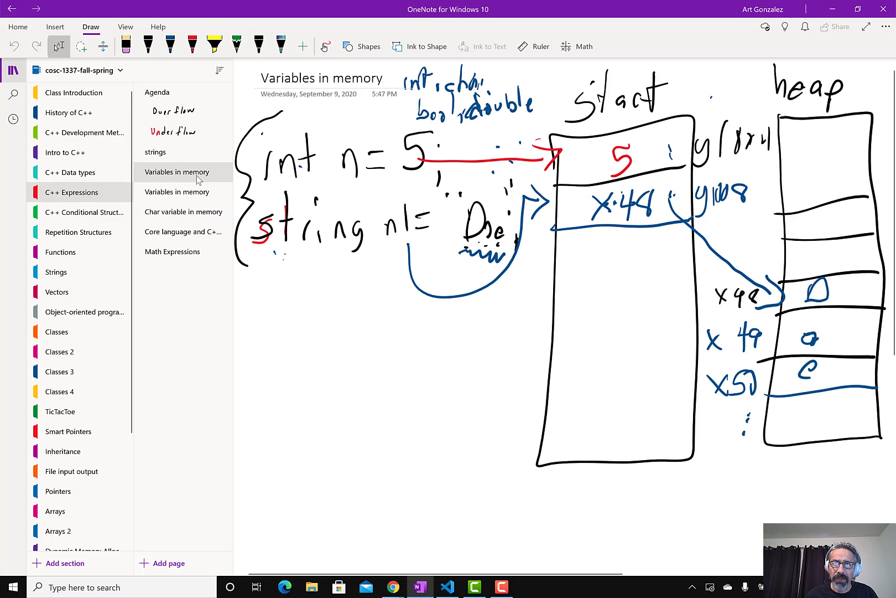
click(166, 112)
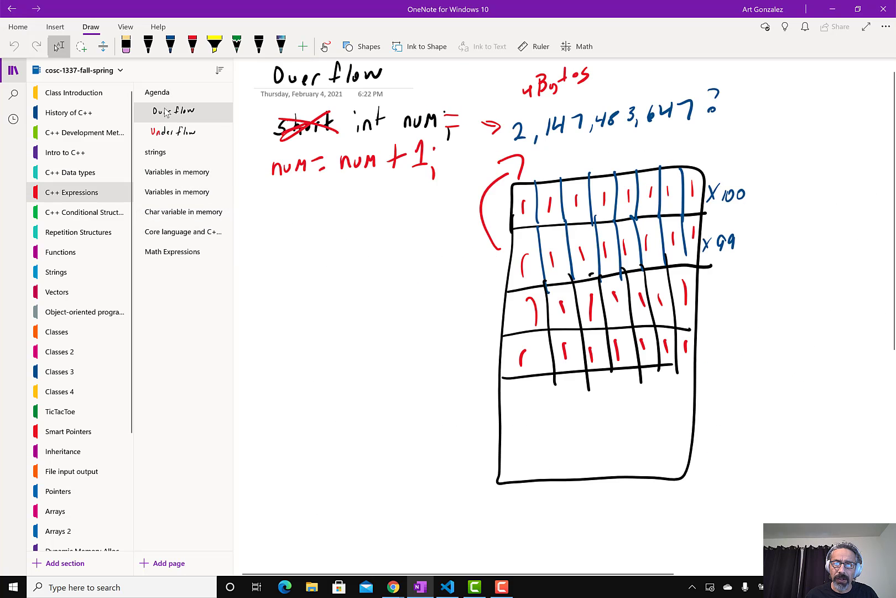
click(175, 174)
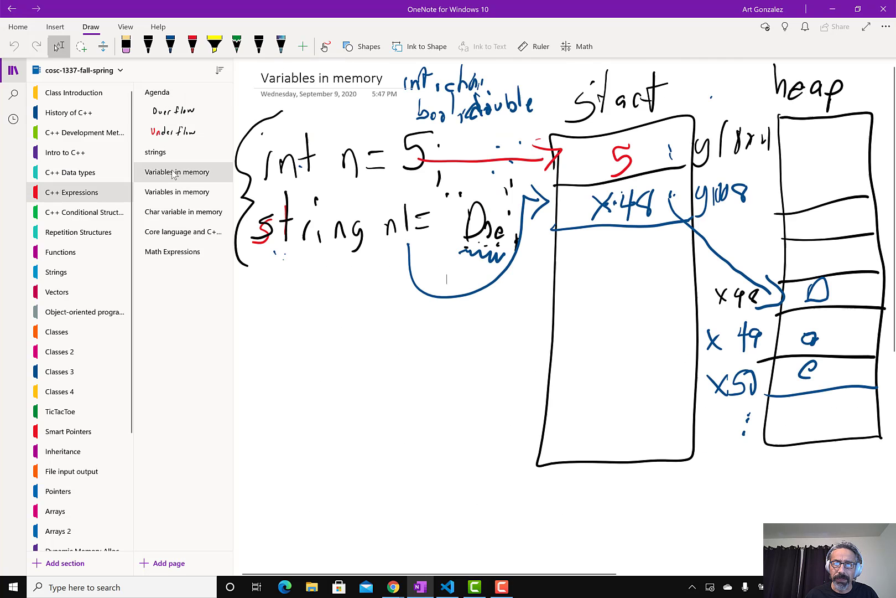
click(179, 192)
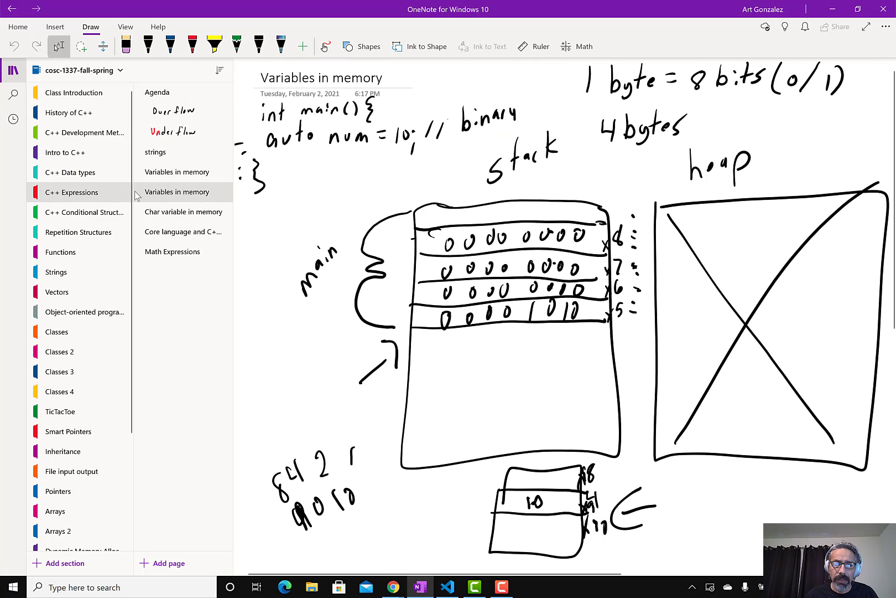
click(93, 174)
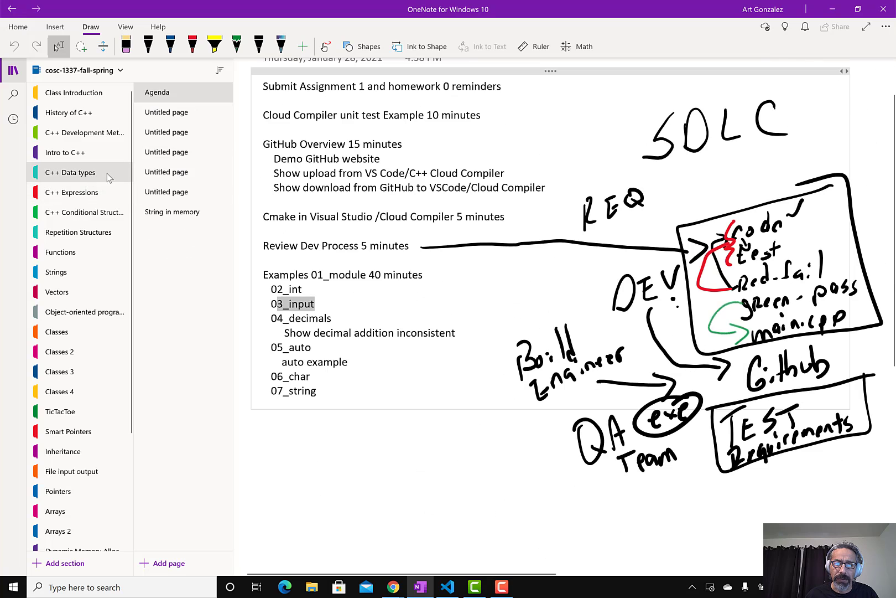
click(176, 173)
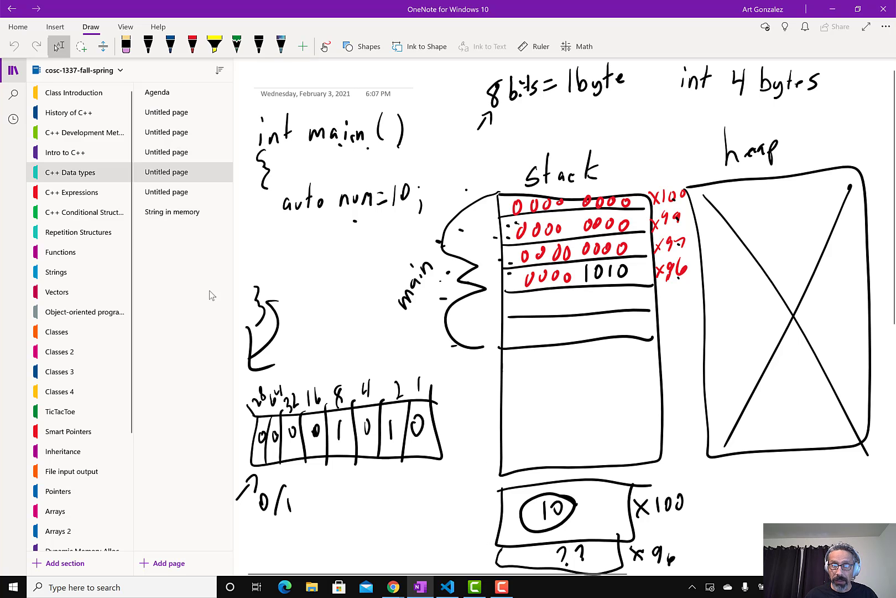
click(164, 194)
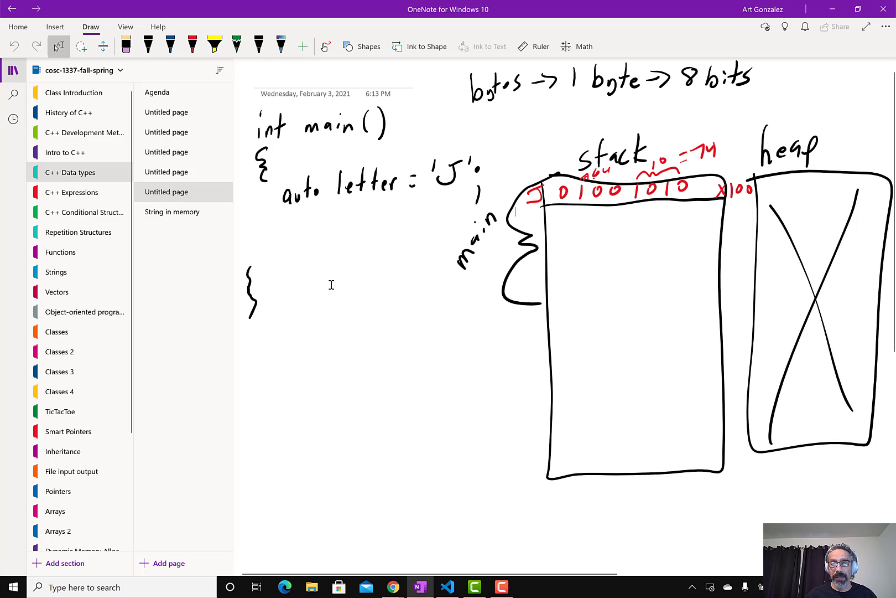
click(448, 588)
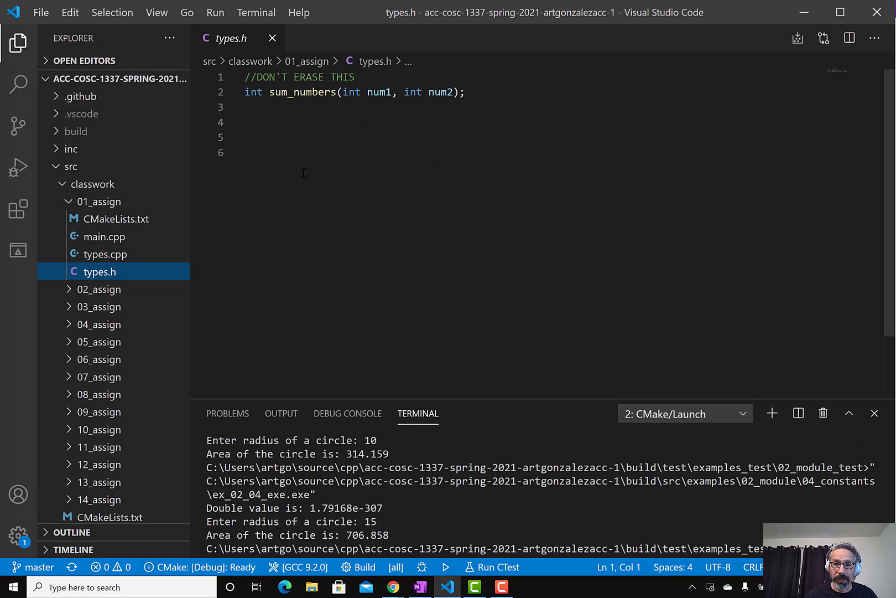
Step: Return to OneNote and show the String in memory page with John on the heap
click(419, 588)
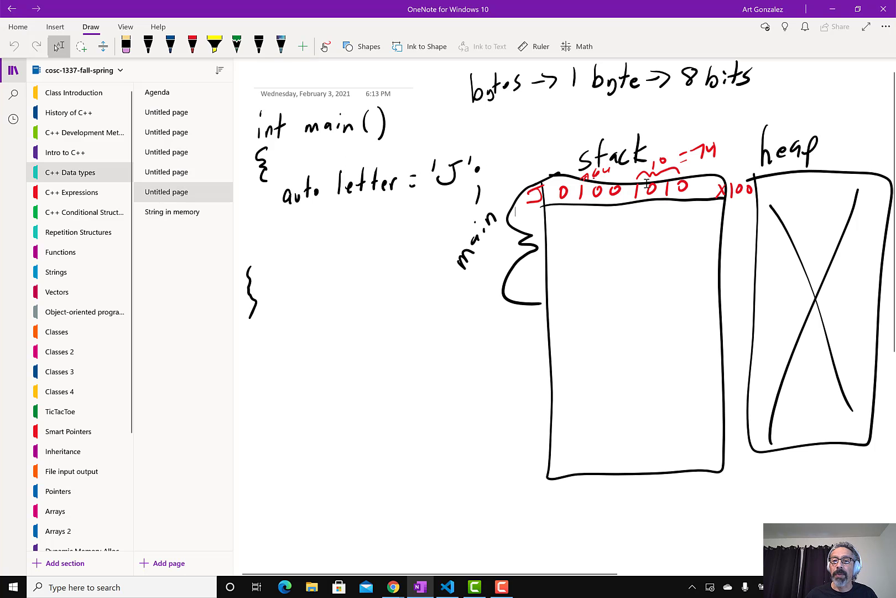
click(159, 218)
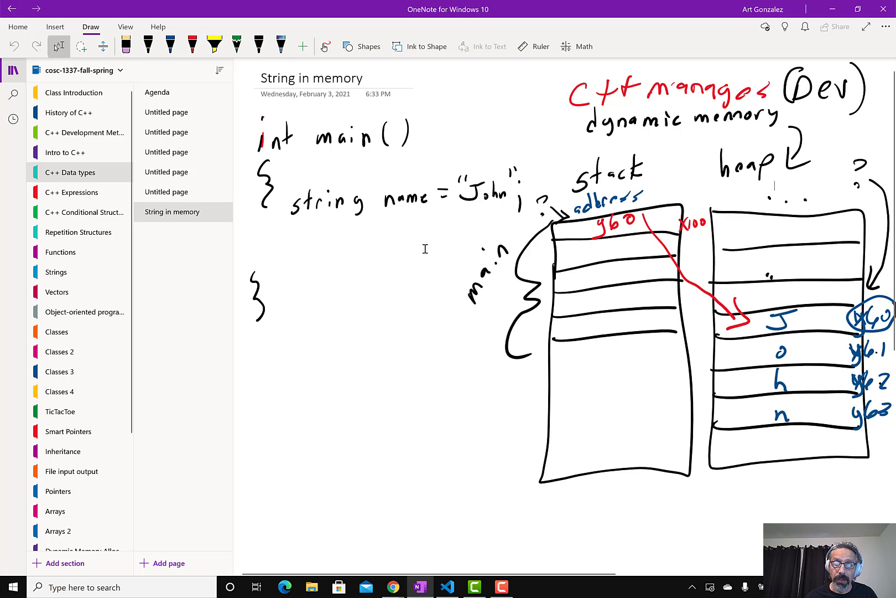
Step: Minimize OneNote to reveal VS Code with 01_assign's types.h
click(832, 10)
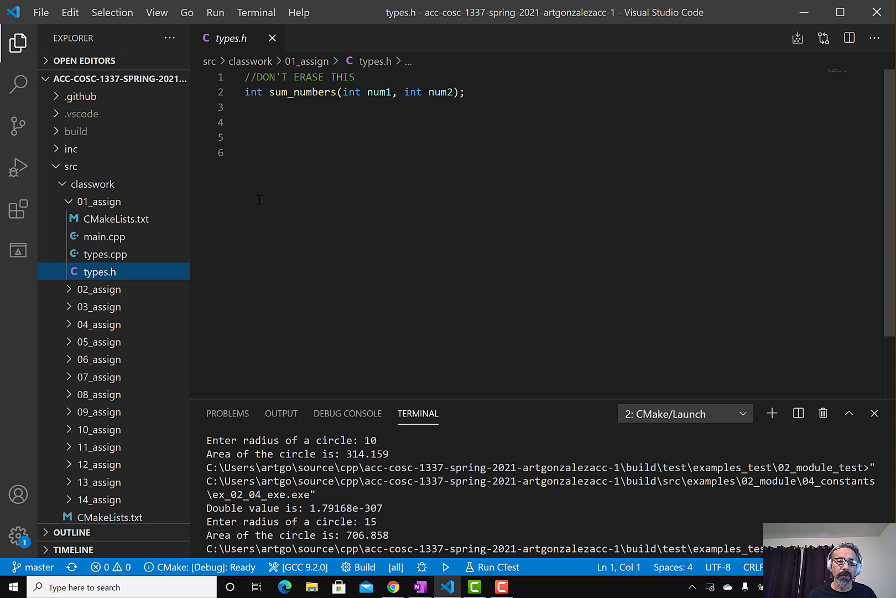
Step: Collapse the classwork folder, then highlight Gaddis Chapter 3.2-3.10 on the Blackboard Readings page
click(63, 185)
key(alt+Tab)
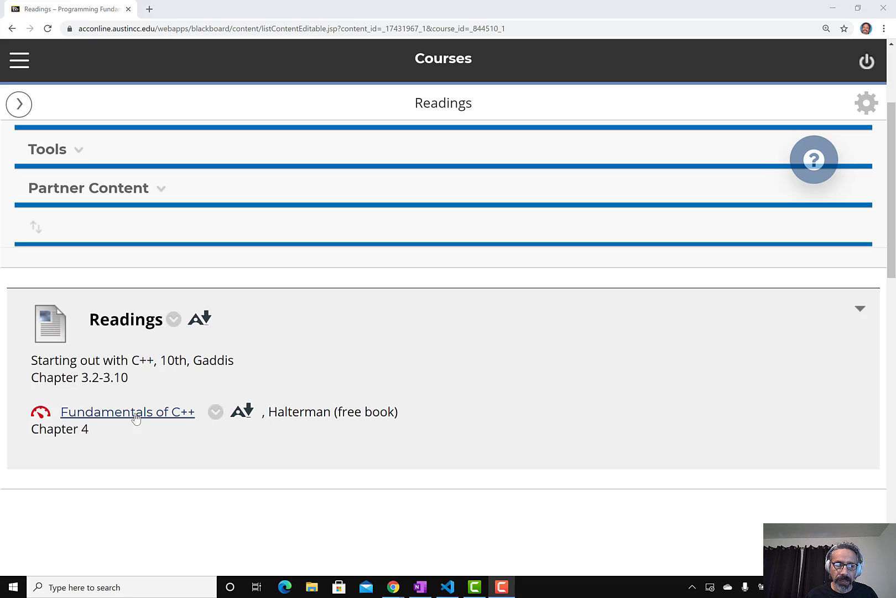
drag(129, 377, 84, 377)
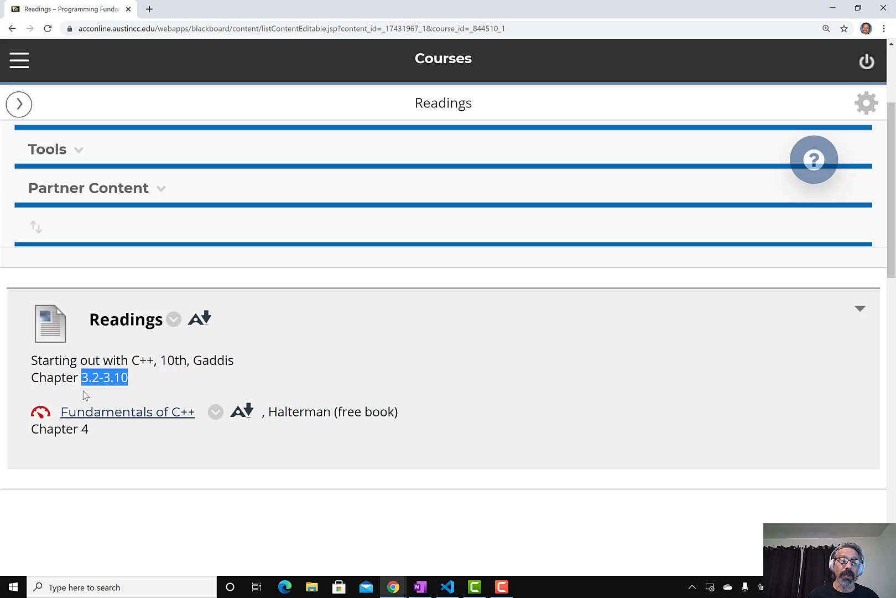
click(120, 376)
drag(130, 378, 92, 377)
click(113, 441)
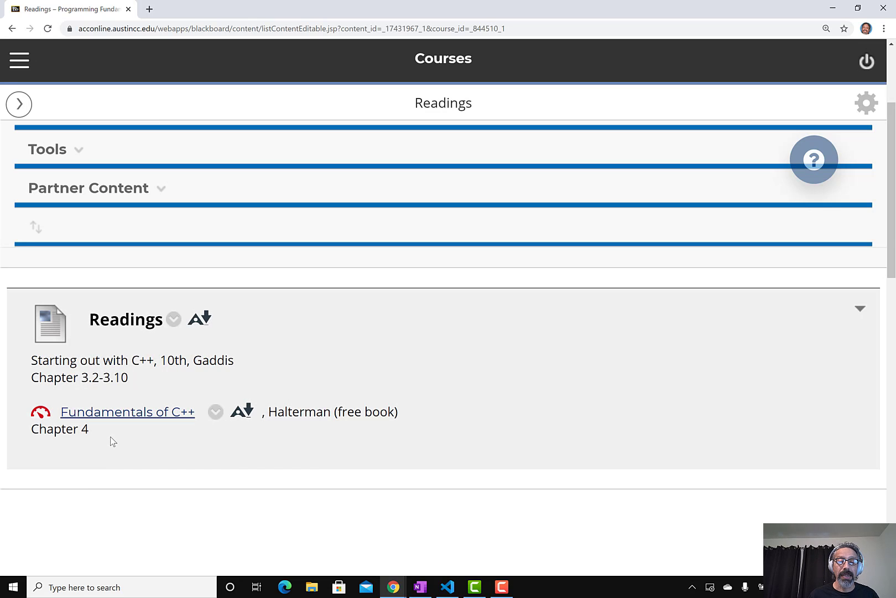
Step: Highlight the Halterman Fundamentals of C++ Chapter 4 reading, then clear the highlight
drag(93, 429, 30, 430)
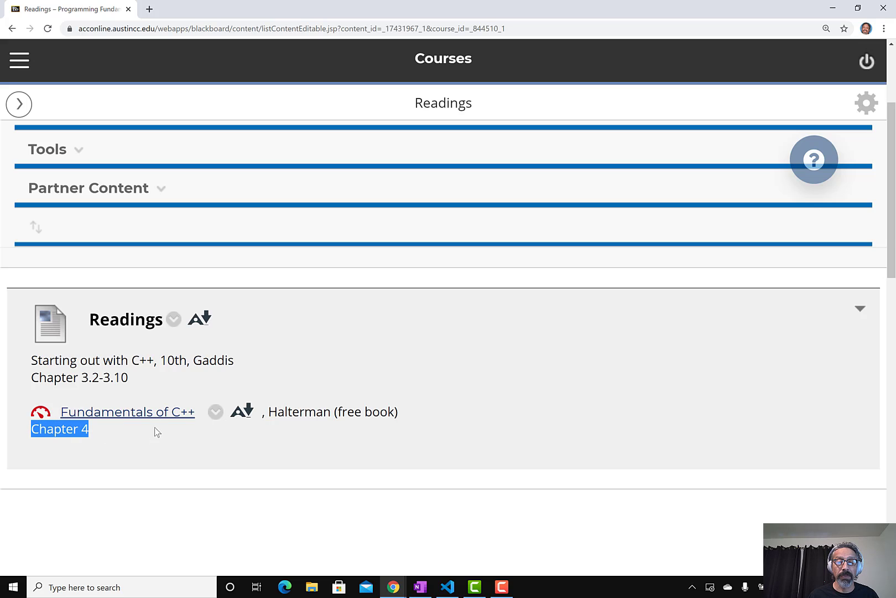
click(72, 425)
drag(74, 429, 53, 429)
click(98, 430)
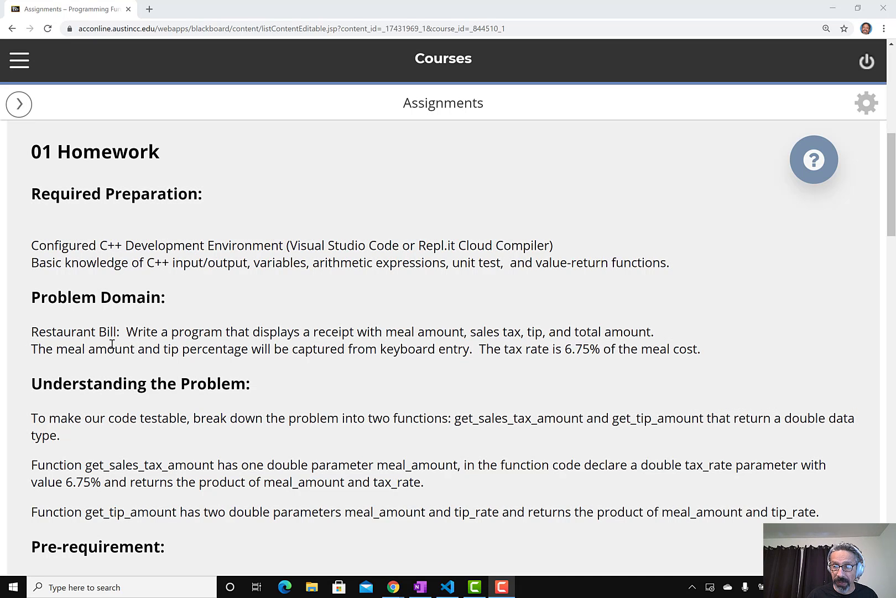
Step: Scroll through 01 Homework to the get_sales_tax_amount and get_tip_amount implementation steps
scroll(390, 386, down, 1)
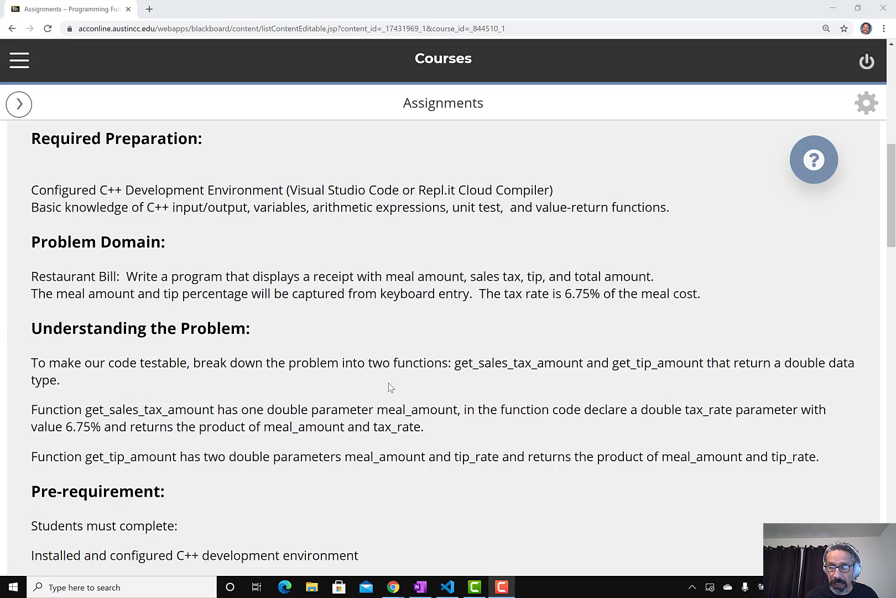
scroll(389, 386, down, 1)
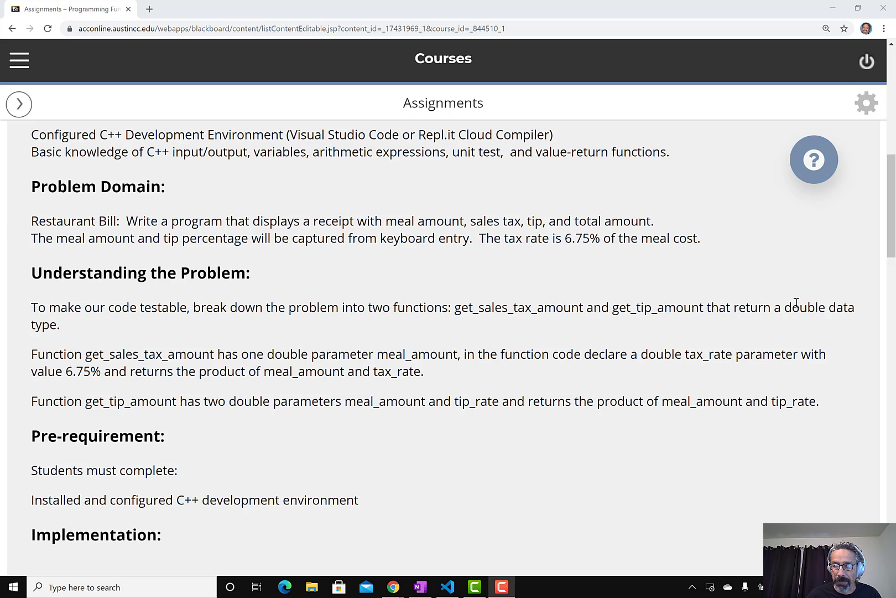
scroll(729, 341, down, 1)
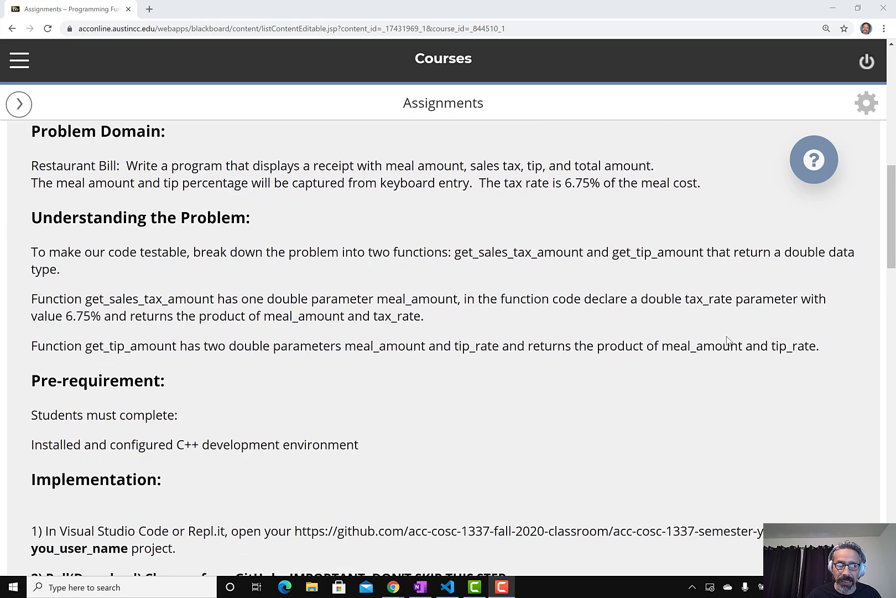
scroll(729, 341, down, 1)
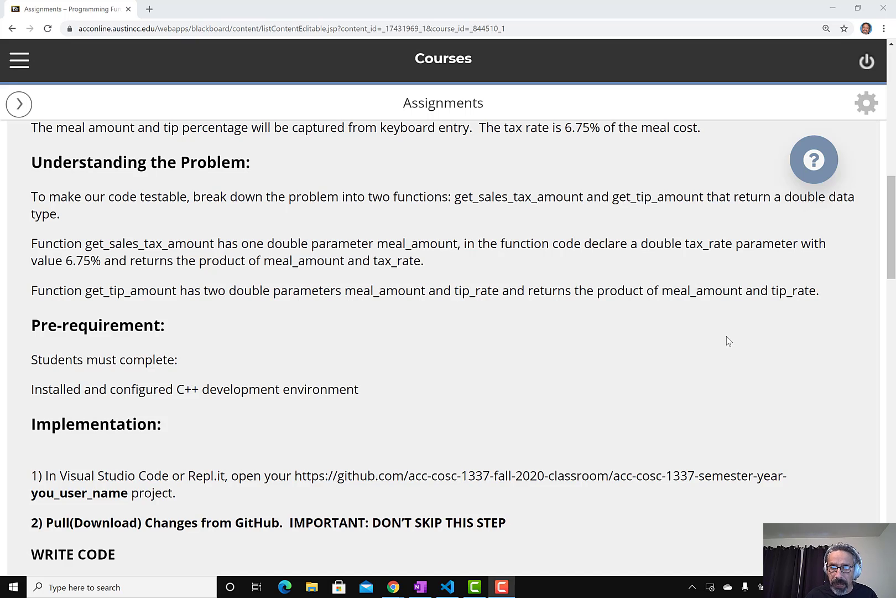
scroll(527, 350, down, 1)
scroll(528, 349, down, 1)
scroll(528, 350, up, 1)
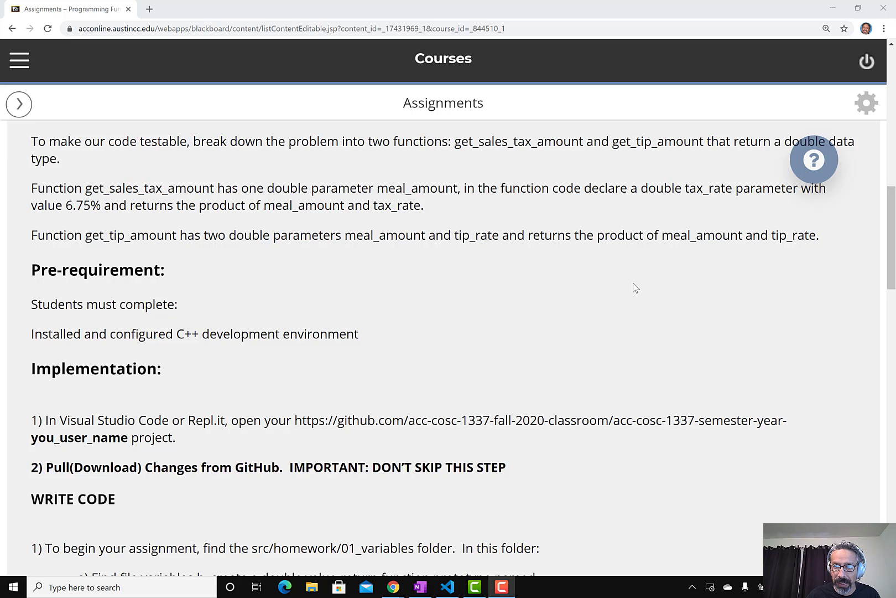
scroll(639, 293, up, 1)
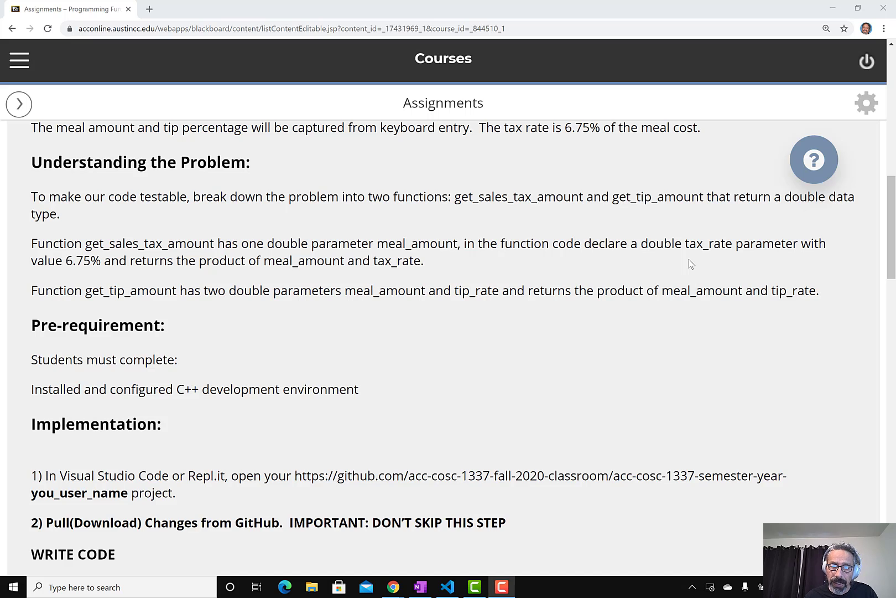
Step: Highlight the tax_rate wording and the word const in the Homework 1 instructions
click(644, 244)
drag(642, 244, 446, 244)
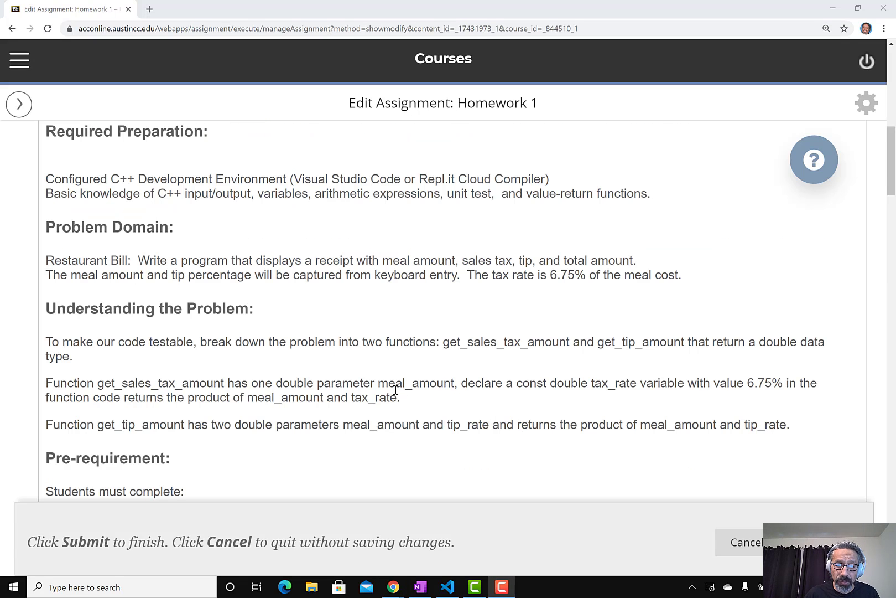
scroll(398, 390, down, 1)
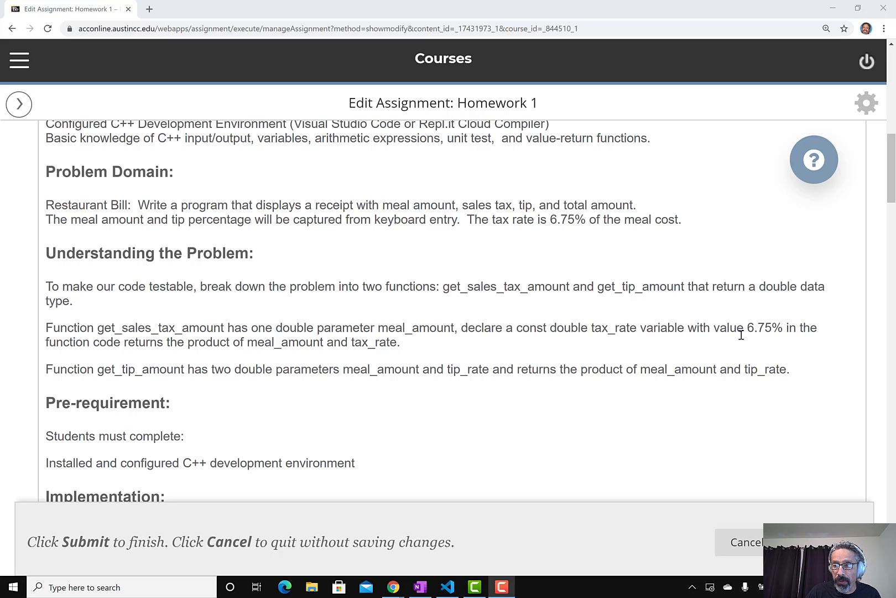
drag(517, 328, 549, 331)
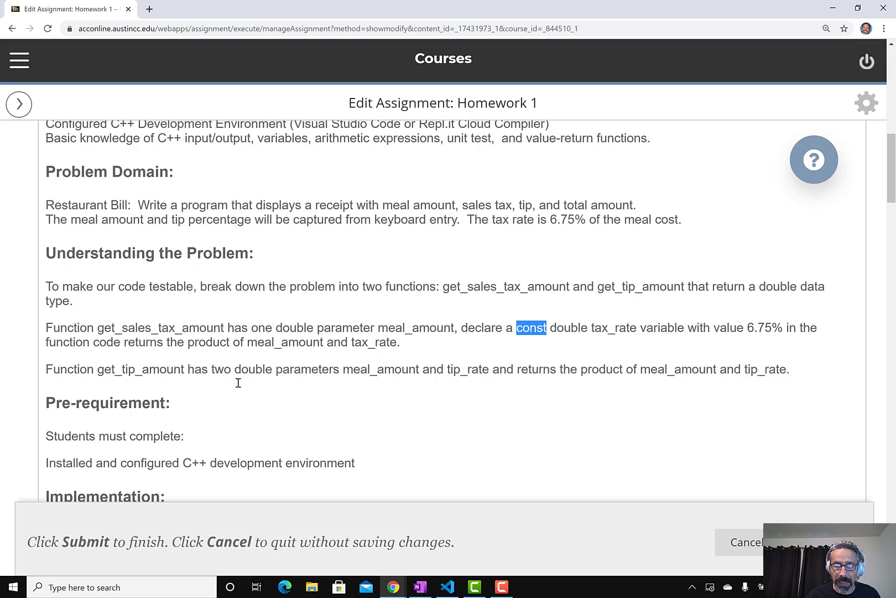
Step: Highlight the pull-from-GitHub step and scroll down to the 01_variables WRITE CODE section
scroll(237, 381, down, 1)
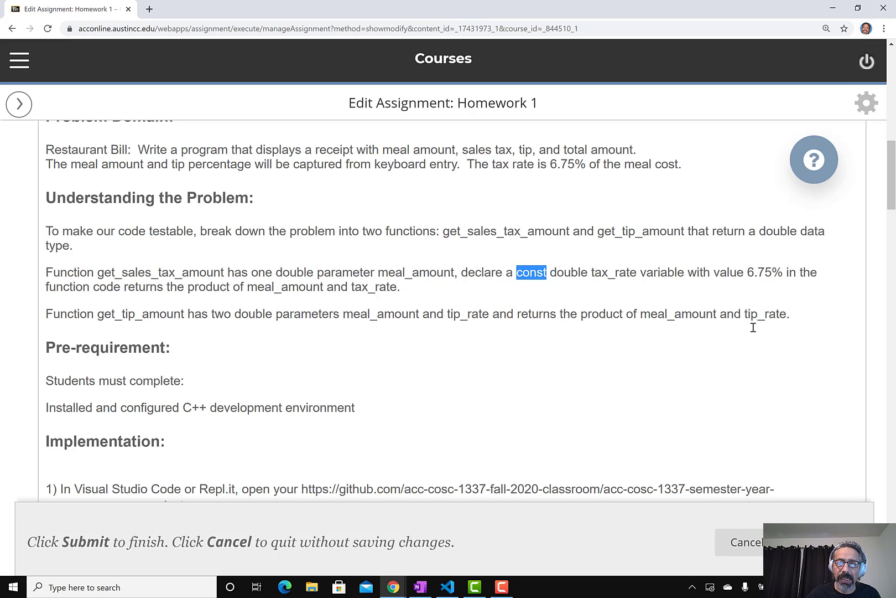
scroll(753, 327, down, 3)
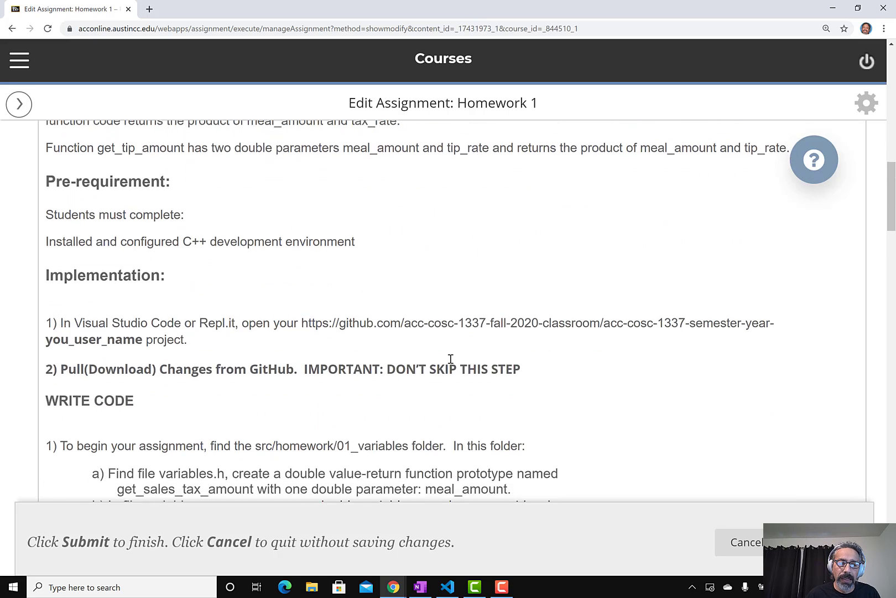
scroll(451, 358, down, 2)
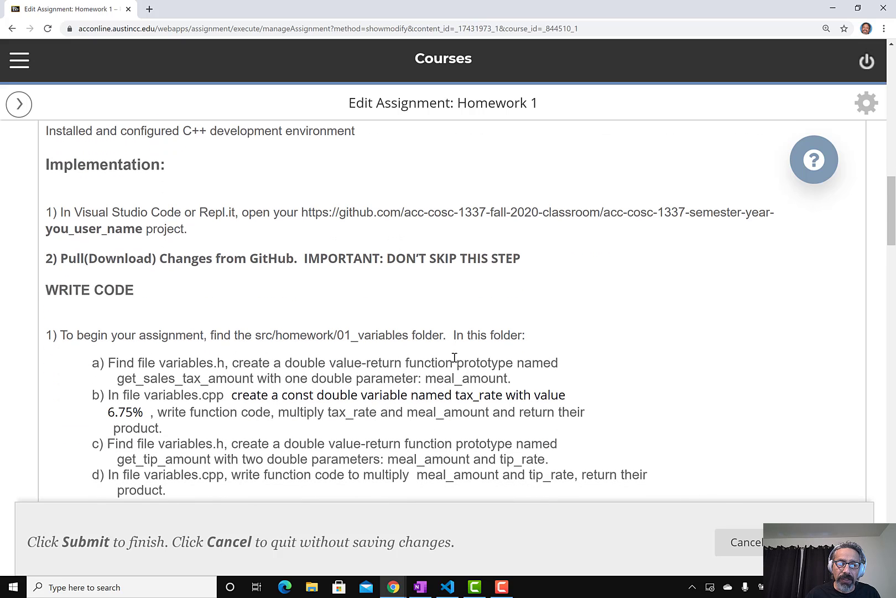
drag(60, 257, 538, 259)
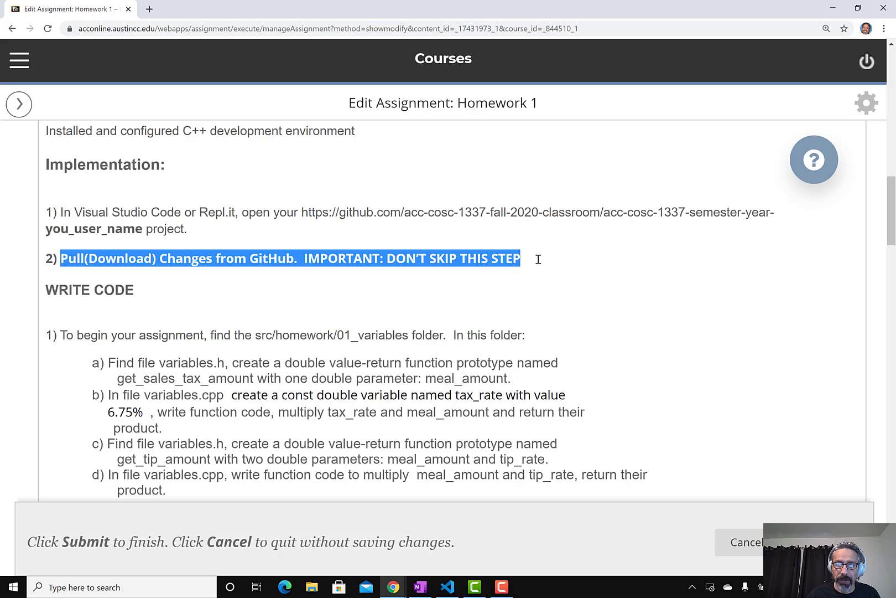
scroll(537, 259, down, 1)
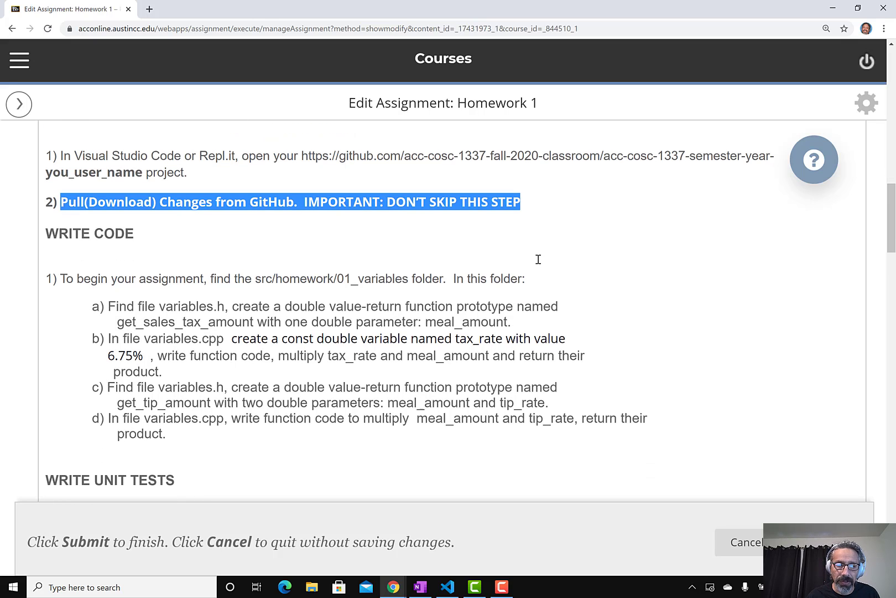
scroll(538, 259, down, 1)
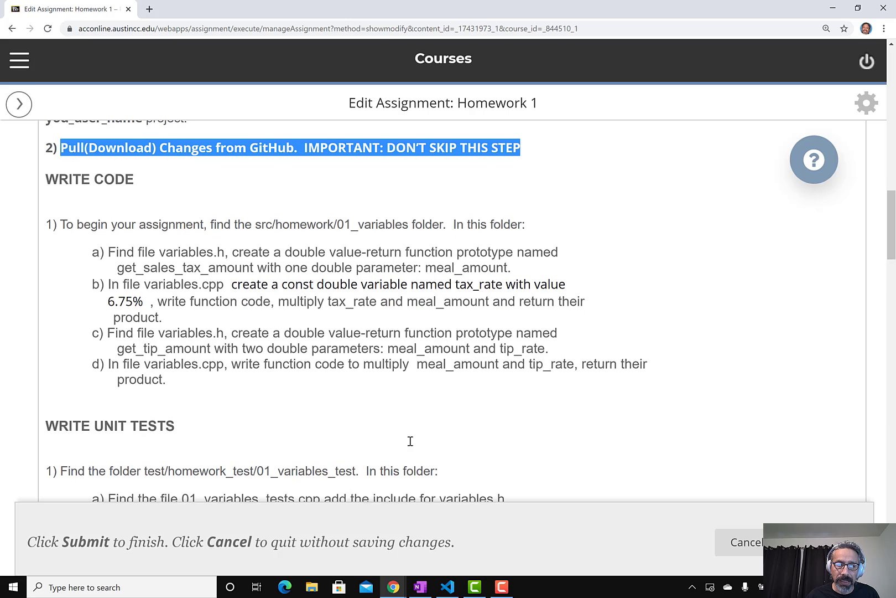
Step: In VS Code, open variables.h and variables.cpp from src/homework/01_variables
mouse_move(456, 592)
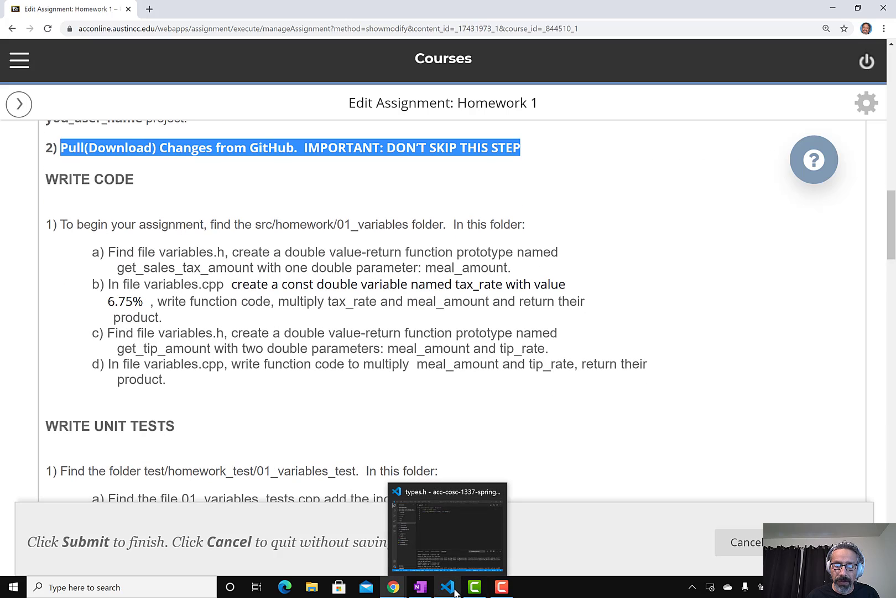
click(447, 529)
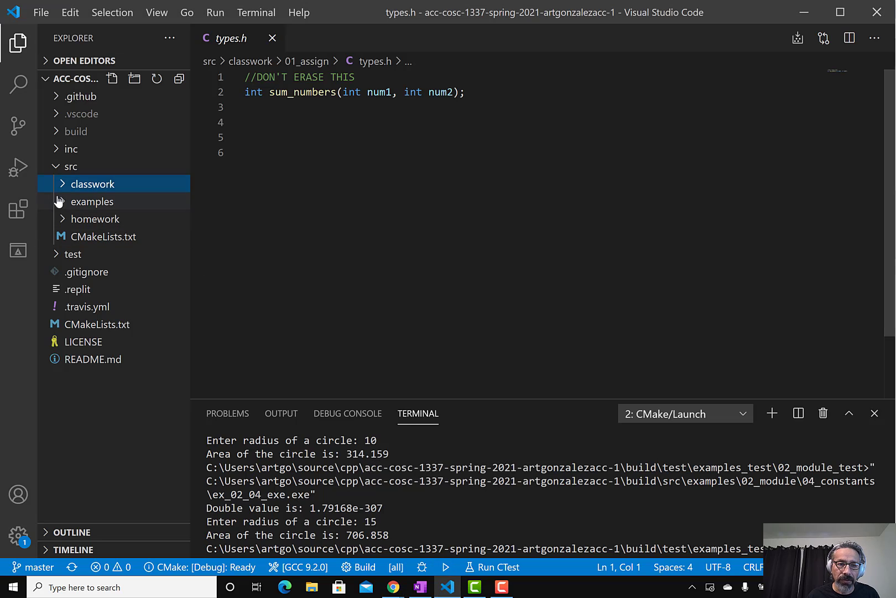
click(59, 220)
click(67, 236)
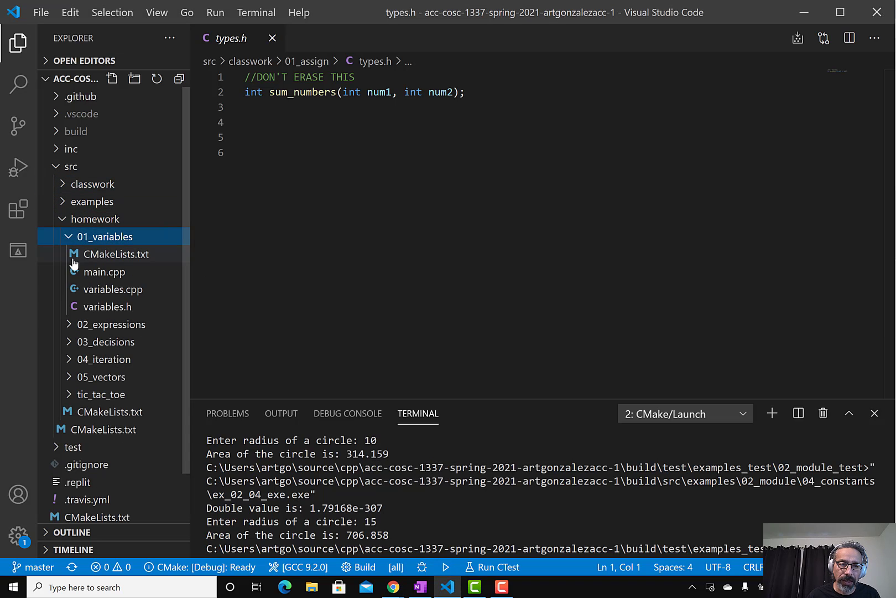
click(100, 305)
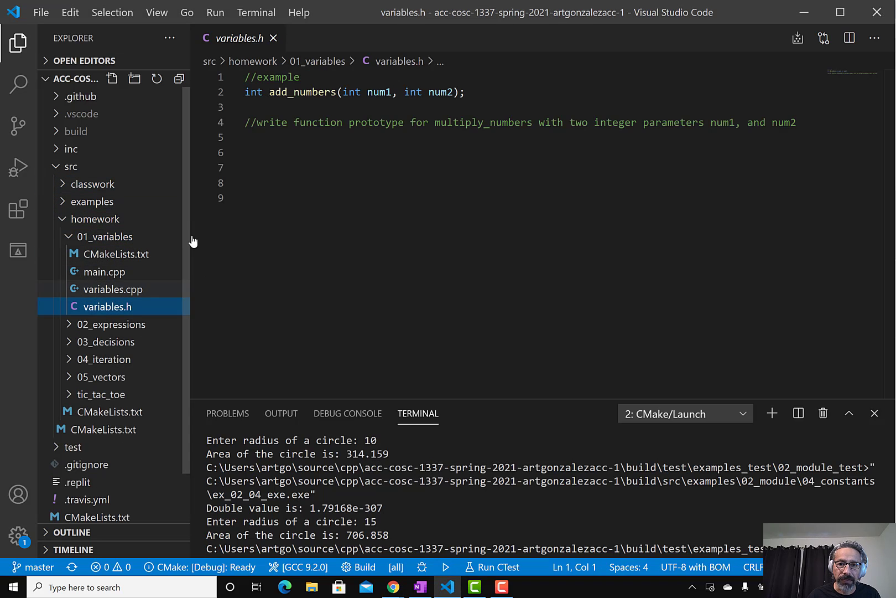
click(253, 140)
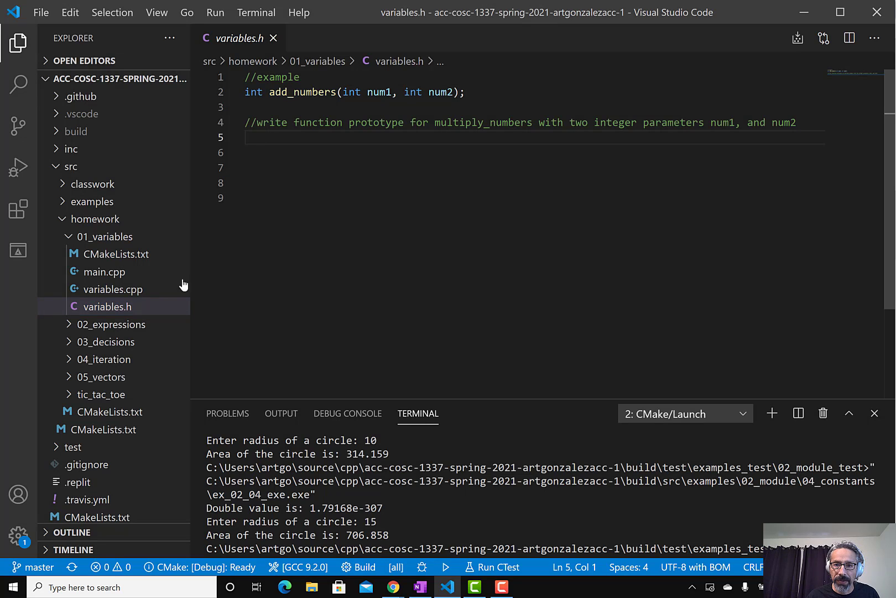
click(138, 289)
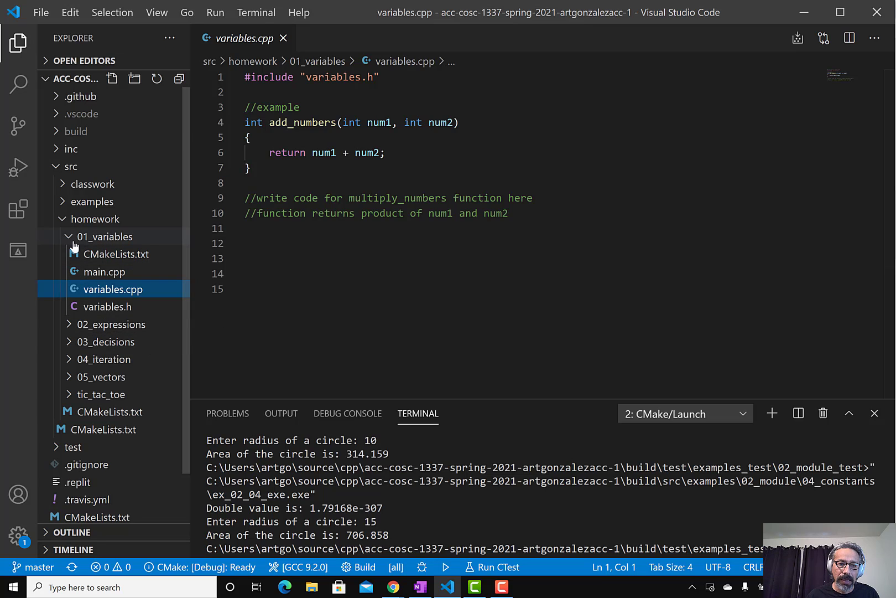
scroll(74, 246, down, 1)
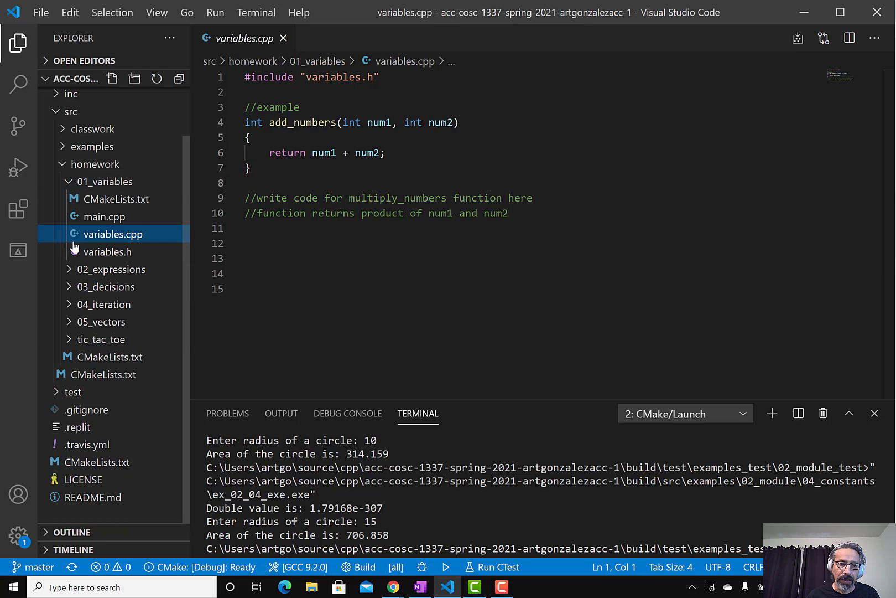
Step: Expand test/homework_test/01_variables_test, collapsing the examples_test folder
click(56, 394)
click(62, 428)
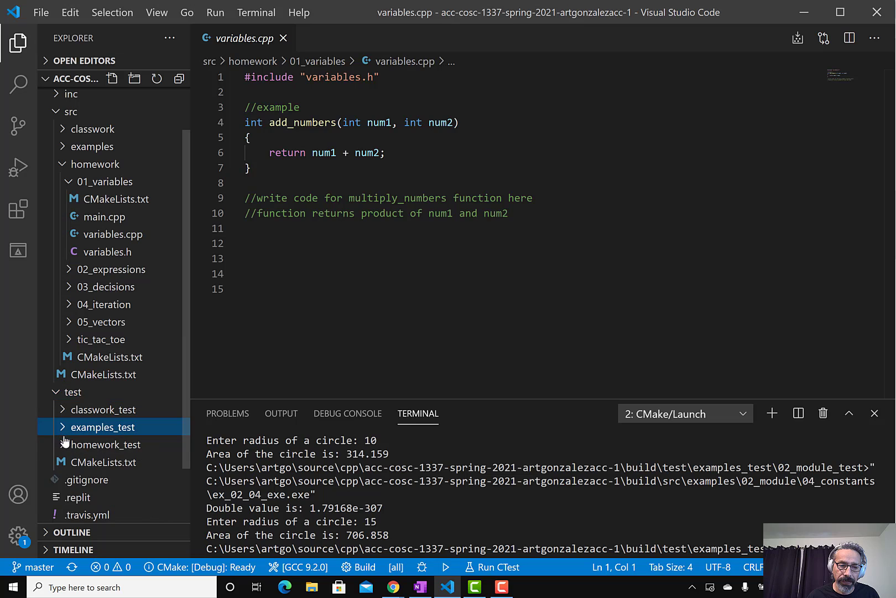
click(62, 445)
click(69, 463)
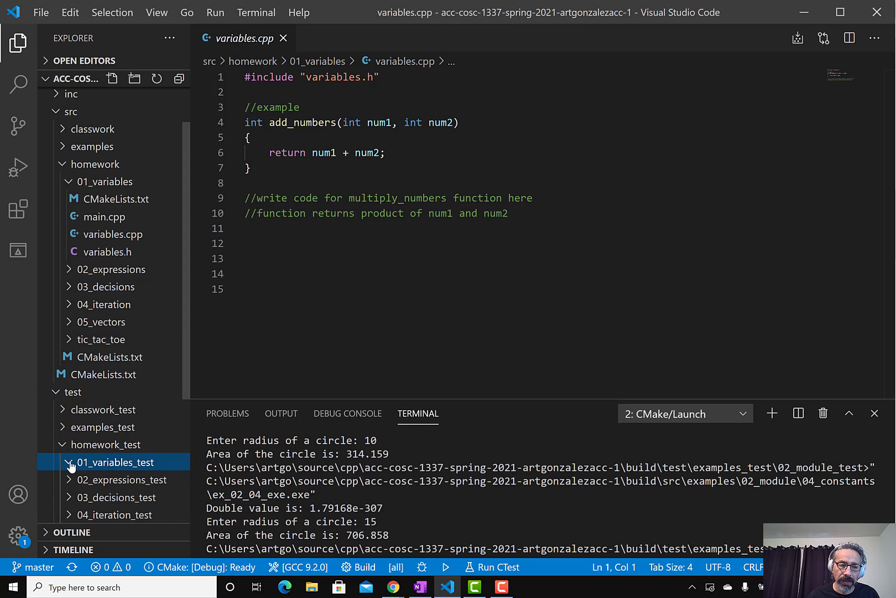
scroll(110, 457, down, 2)
Step: In 01_variables_tests.cpp, select the #include "variables.h" line and the two add_numbers REQUIRE checks
click(113, 401)
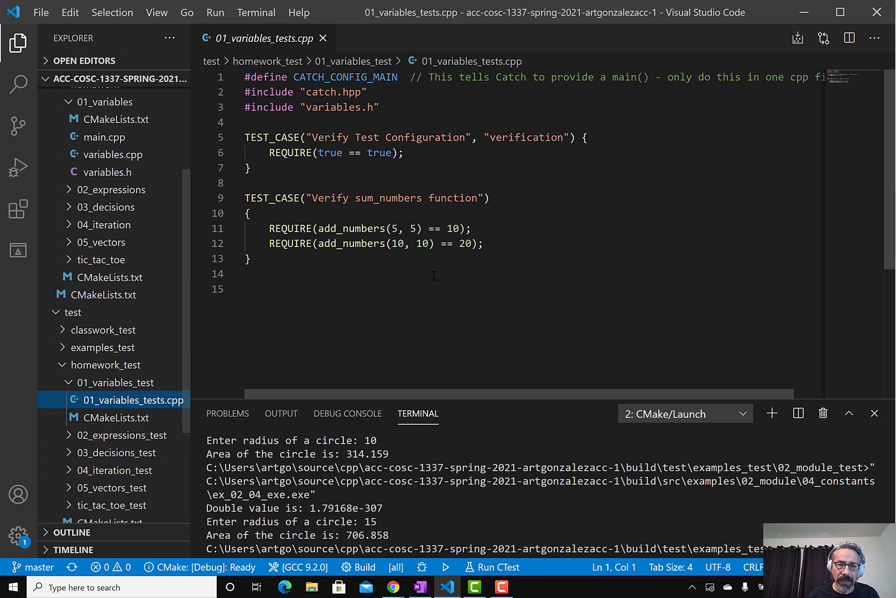
click(395, 108)
drag(381, 108, 244, 113)
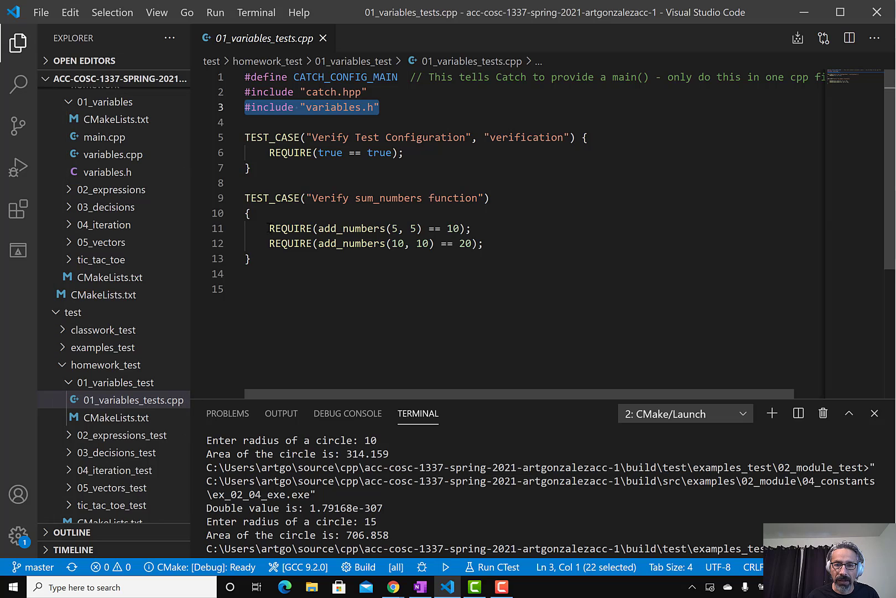
drag(270, 228, 515, 245)
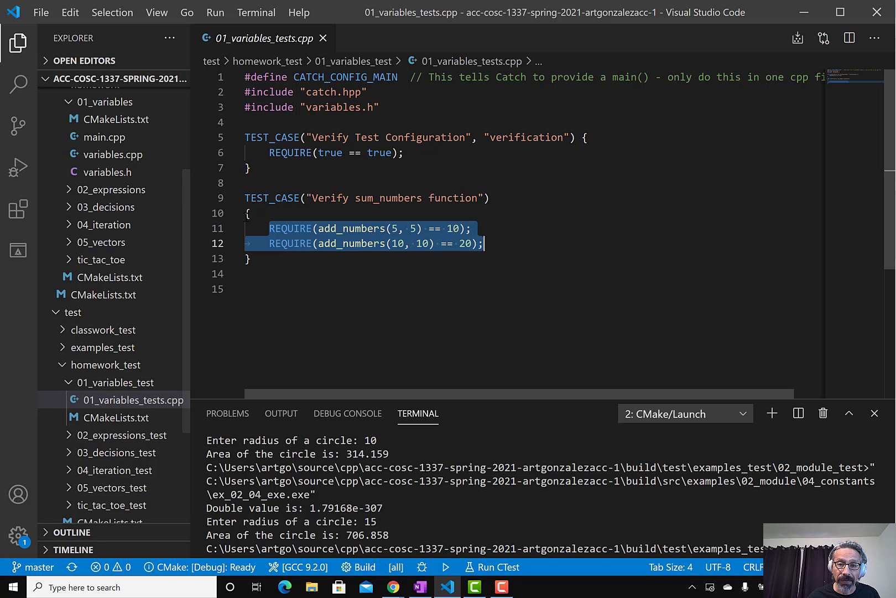
Step: Open the empty main.cpp, then select instruction b about reading meal_amount in Blackboard
click(104, 138)
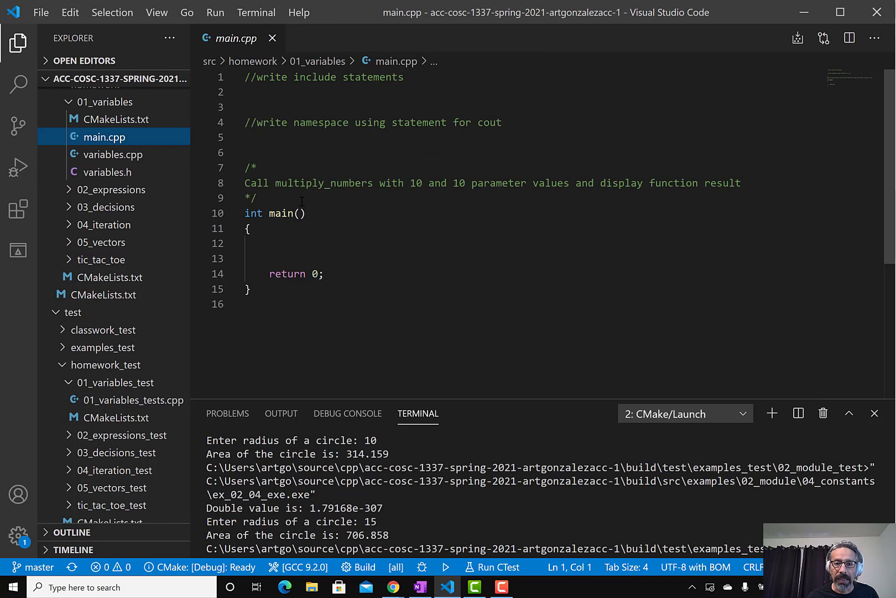
key(alt+Tab)
drag(109, 265, 197, 279)
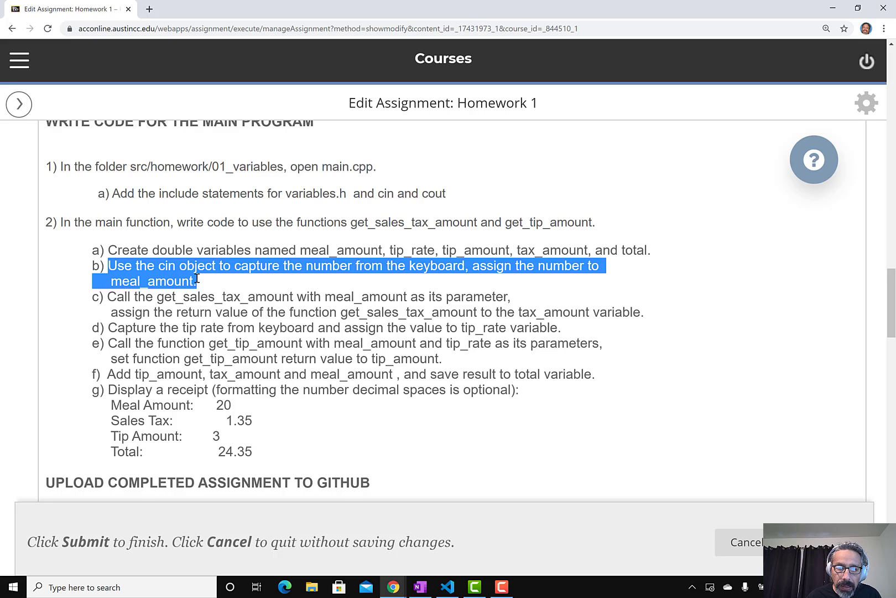
Step: Select the sample receipt lines and scroll down to the GitHub upload and Blackboard Submission steps
scroll(198, 280, down, 1)
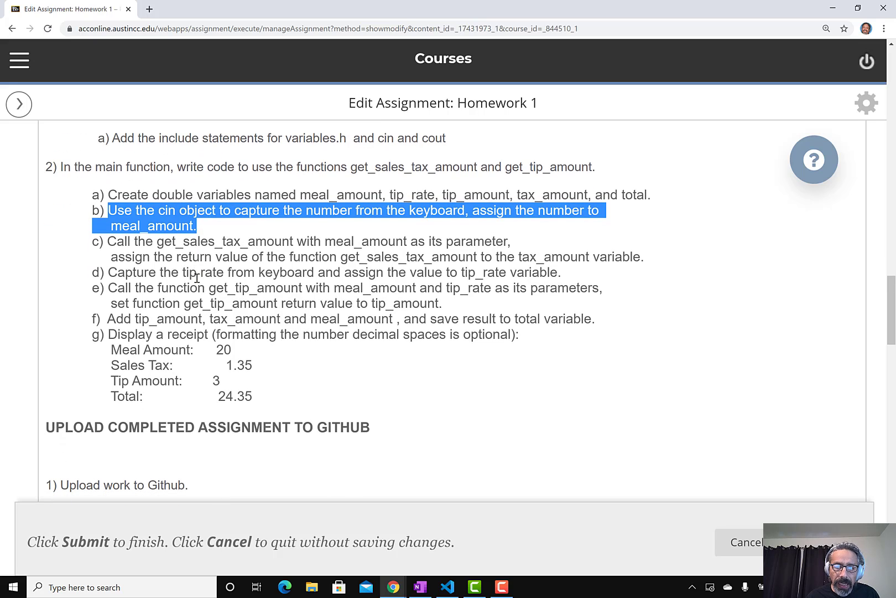
click(149, 274)
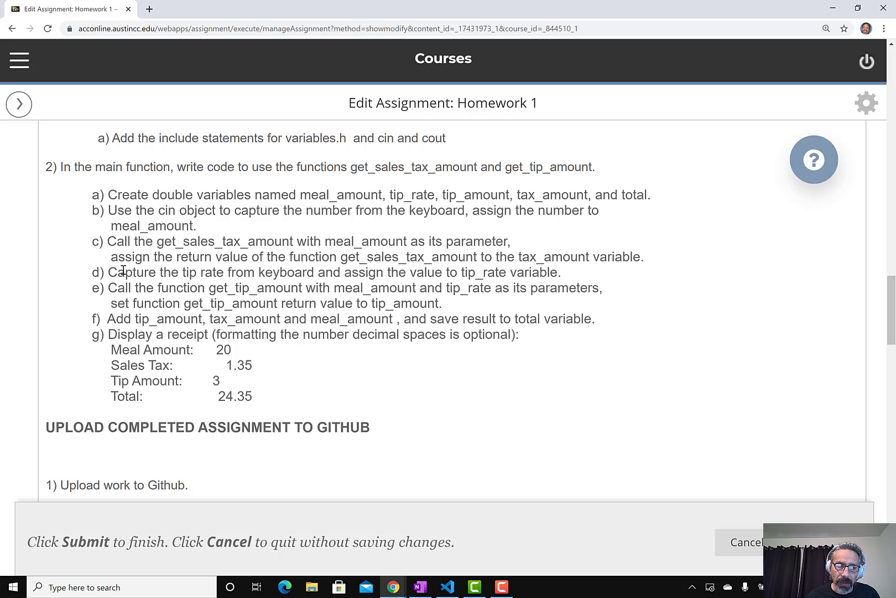
click(125, 271)
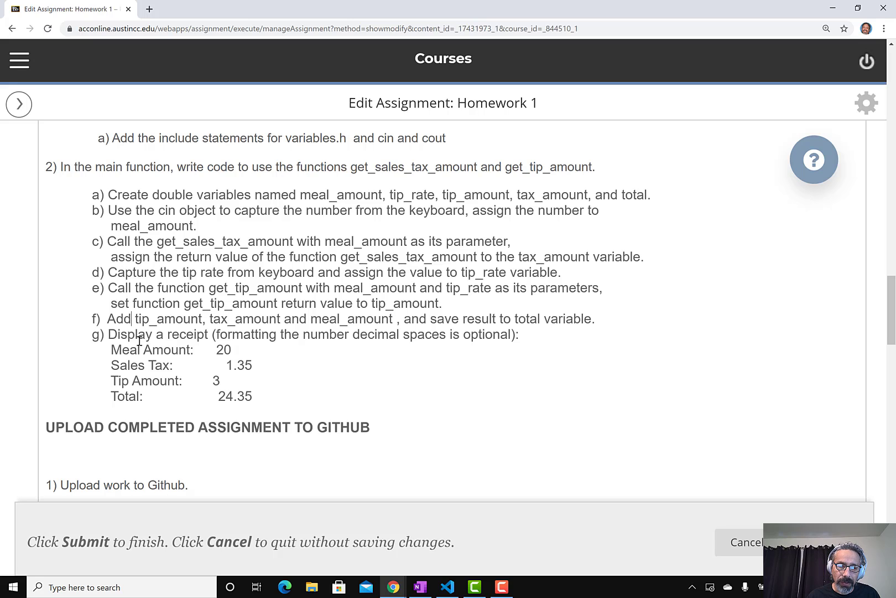
drag(114, 350, 270, 395)
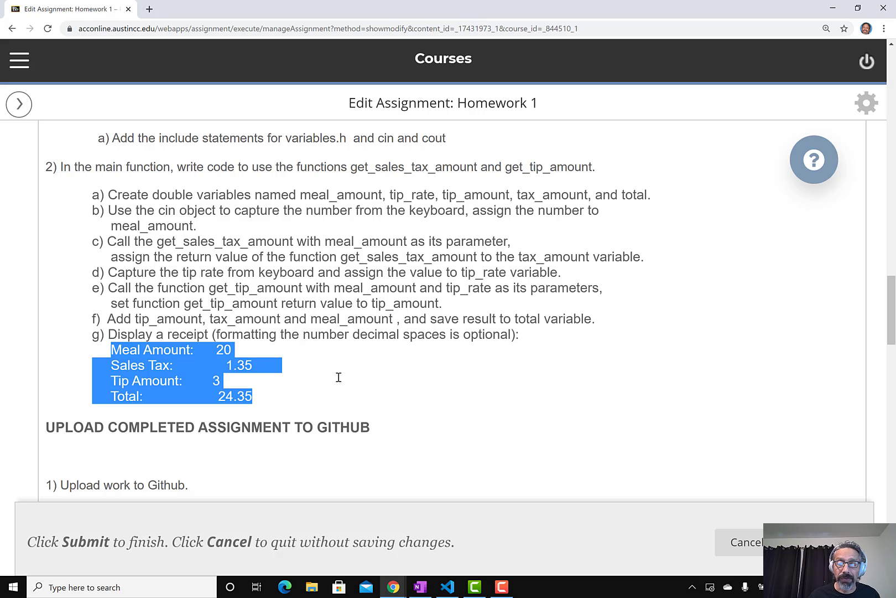
scroll(421, 377, down, 4)
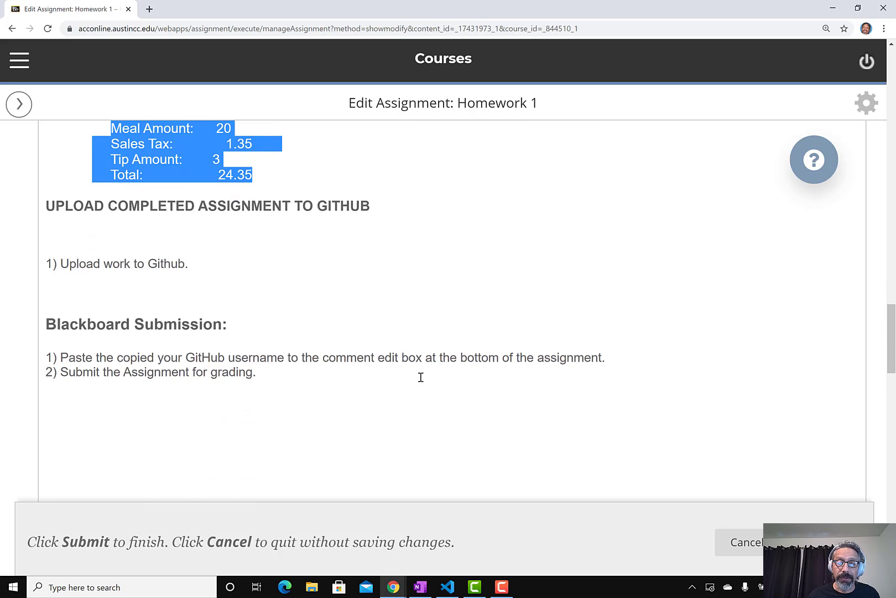